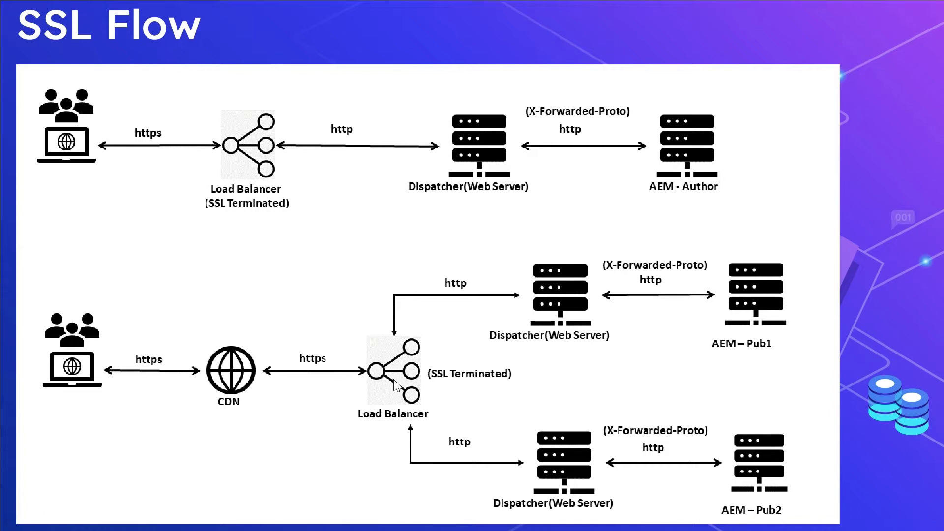
Move from the SSL Flow slide to the Notepad++ 'new 3' note showing X-Forwarded-Proto.
key("alt+Tab")
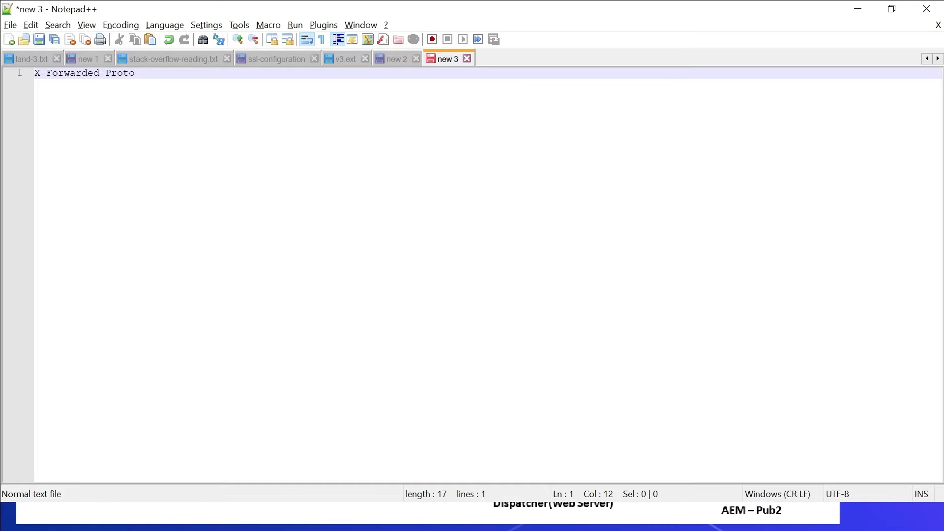
Append ':https' after X-Forwarded-Proto on line 1 of the note.
left_click(135, 72)
type(":https")
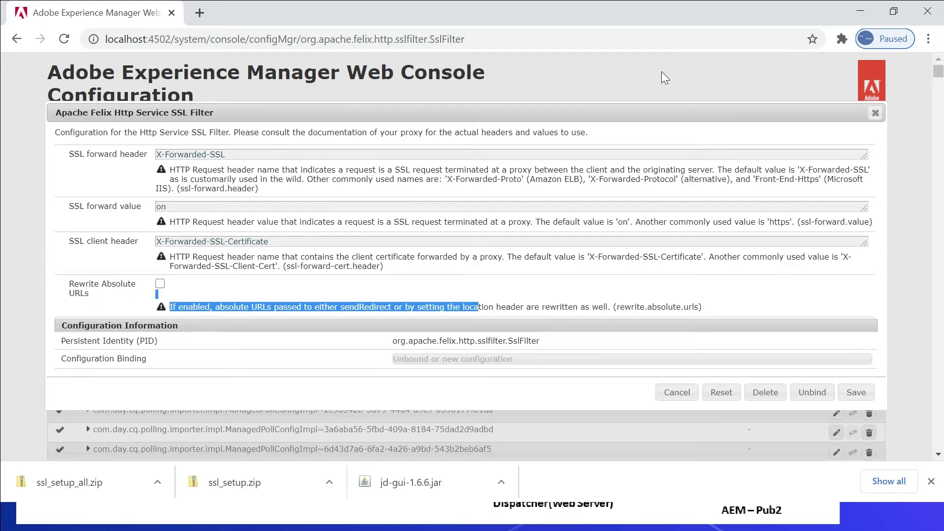
Leave the SSL Filter unchanged and return to the Notepad++ 'new 2' OpenSSL command notes.
key("alt+Tab")
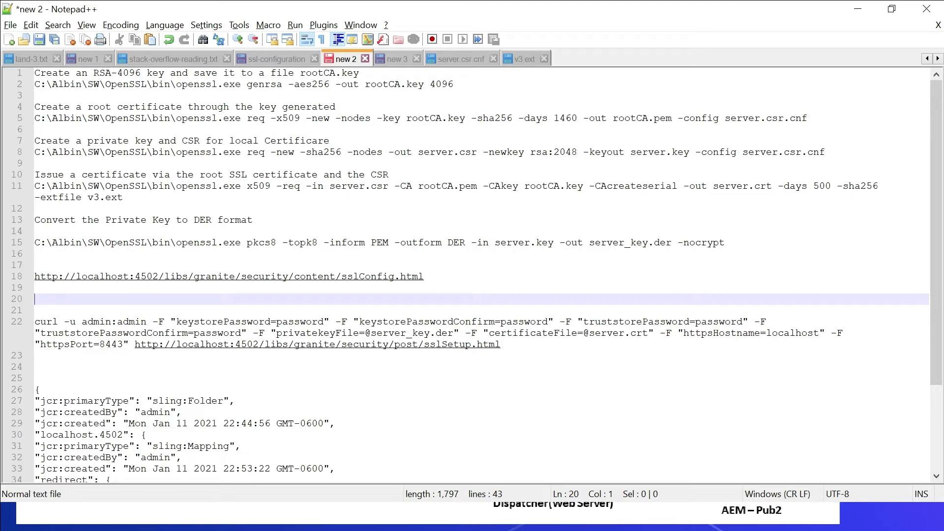
Run the line 2 command in Command Prompt to create passphrase-protected 4096-bit rootCA.key.
left_click_drag(454, 84, 20, 95)
key("ctrl+c")
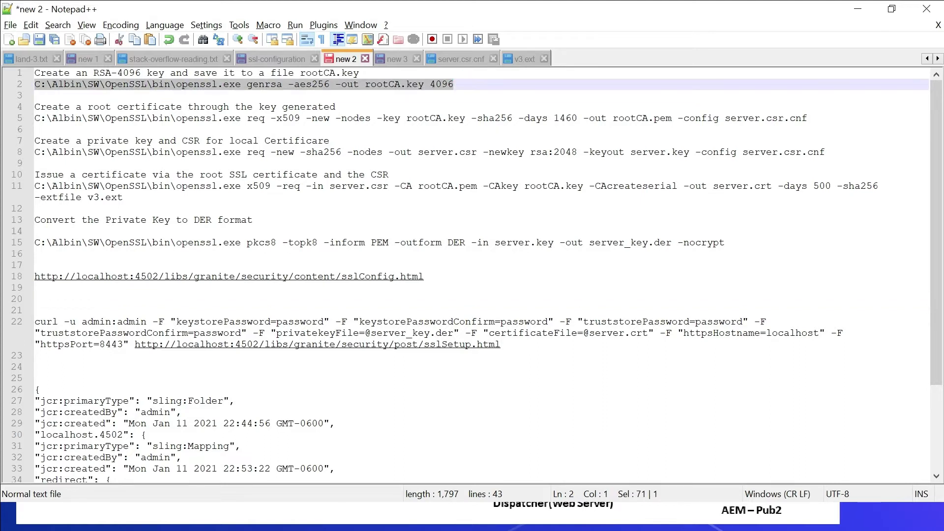
key("alt+Tab")
right_click(552, 296)
key("Return")
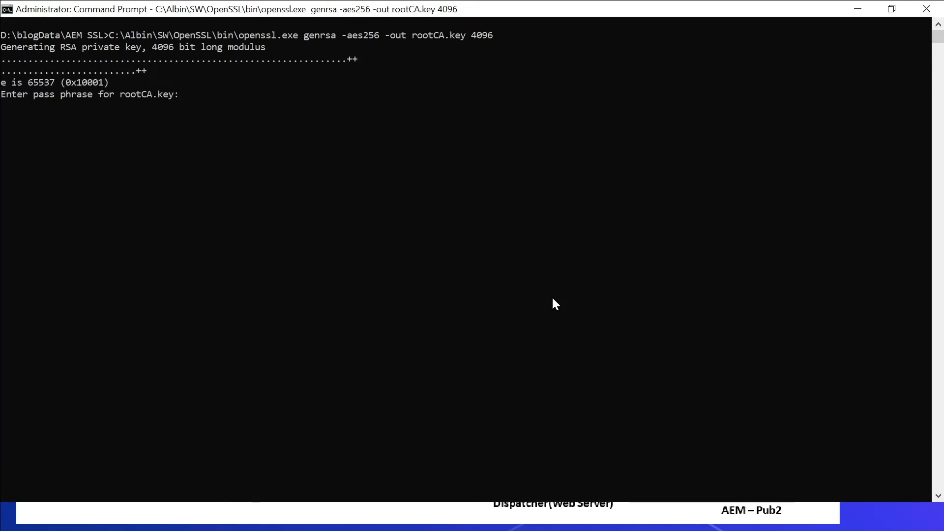
key("Return")
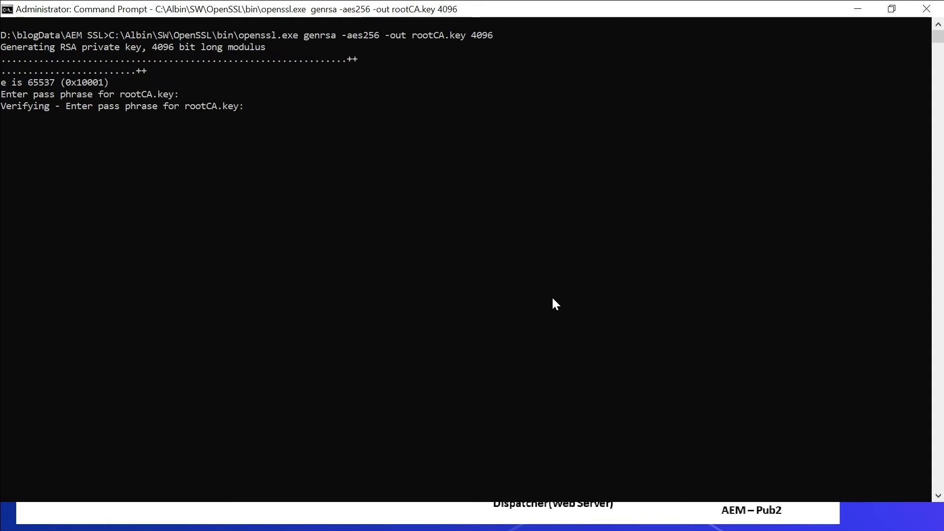
key("Return")
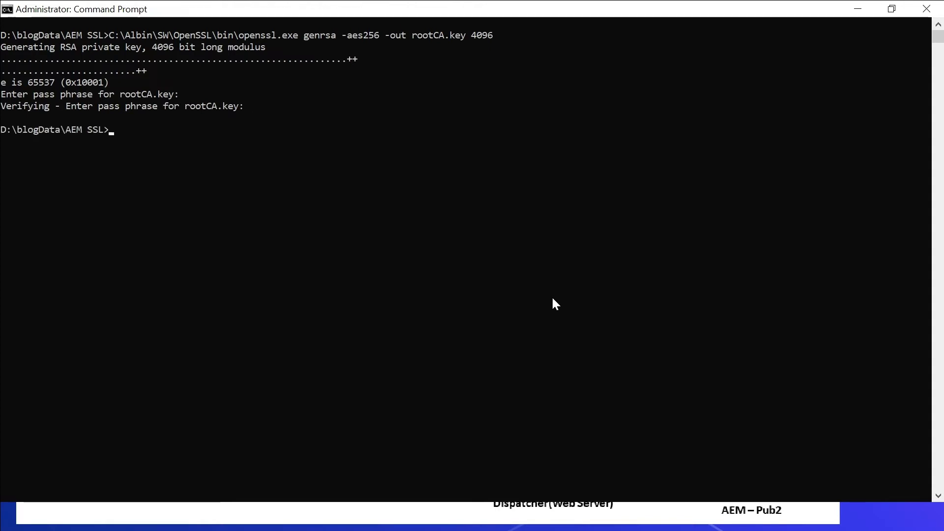
key("alt+Tab")
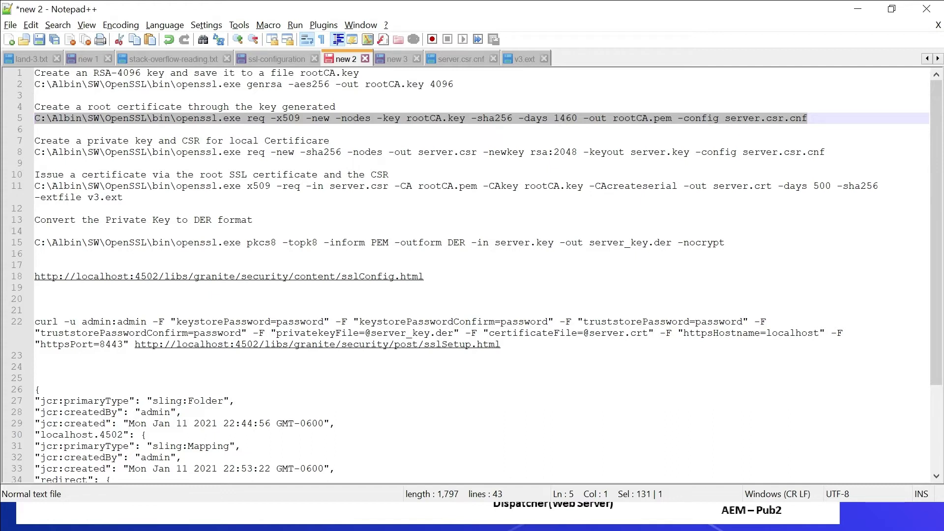
Create rootCA.pem from rootCA.key and server.csr.cnf, then confirm it in the AEM SSL folder.
left_click(454, 60)
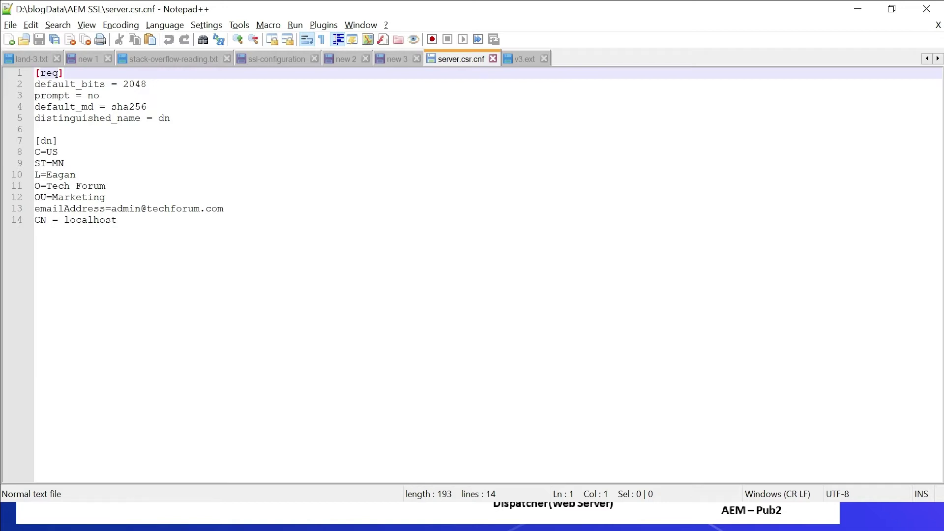
left_click(341, 60)
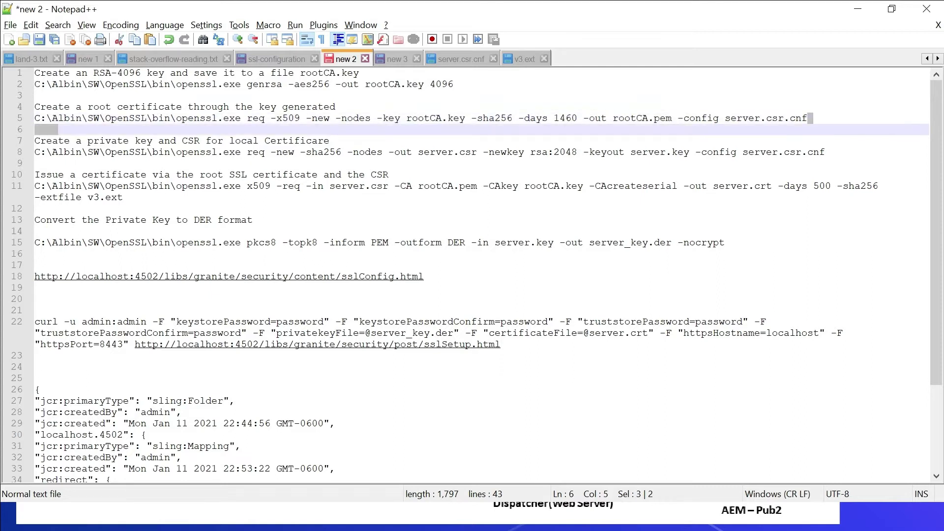
key("alt+Tab")
key("alt+Tab")
key("alt+Tab")
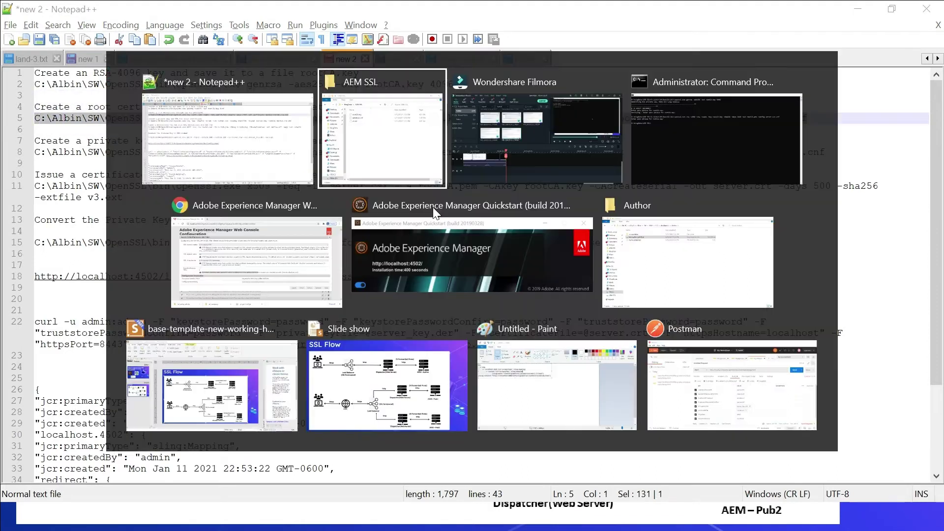
key("Up")
key("Return")
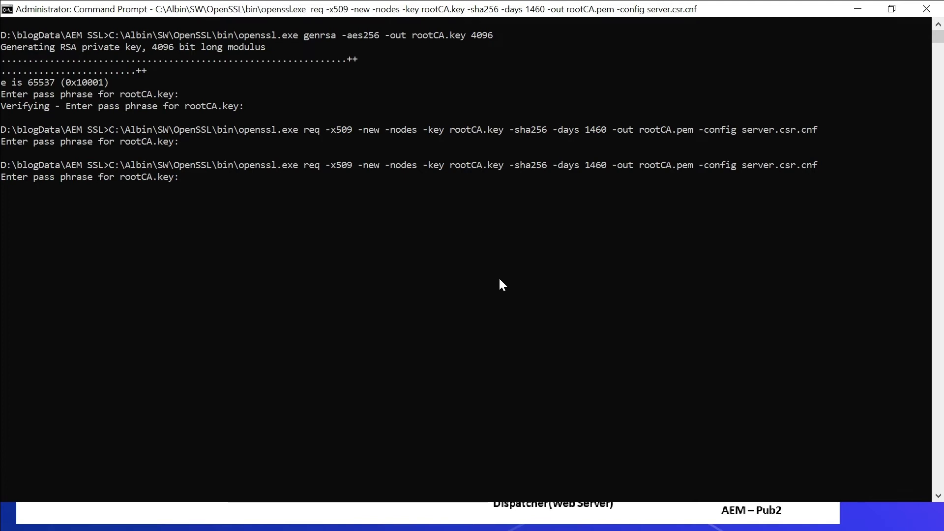
key("Return")
key("alt+Tab")
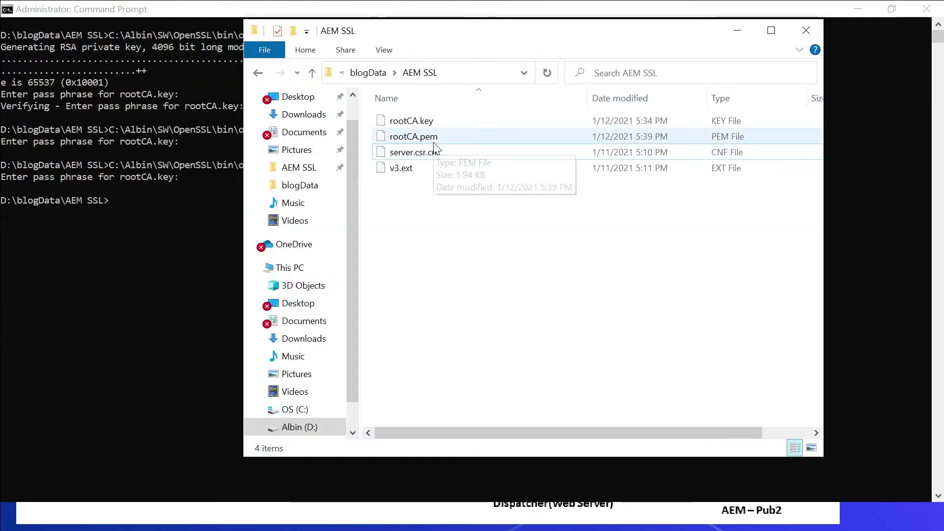
key("alt+Tab")
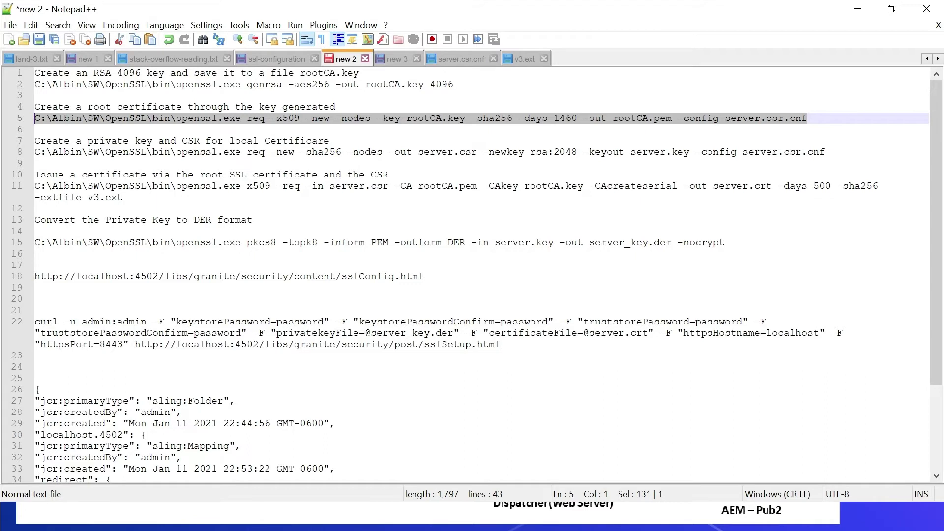
Run the line 8 command to create 2048-bit server.key and server.csr, then verify them in the folder.
left_click_drag(824, 152, 34, 152)
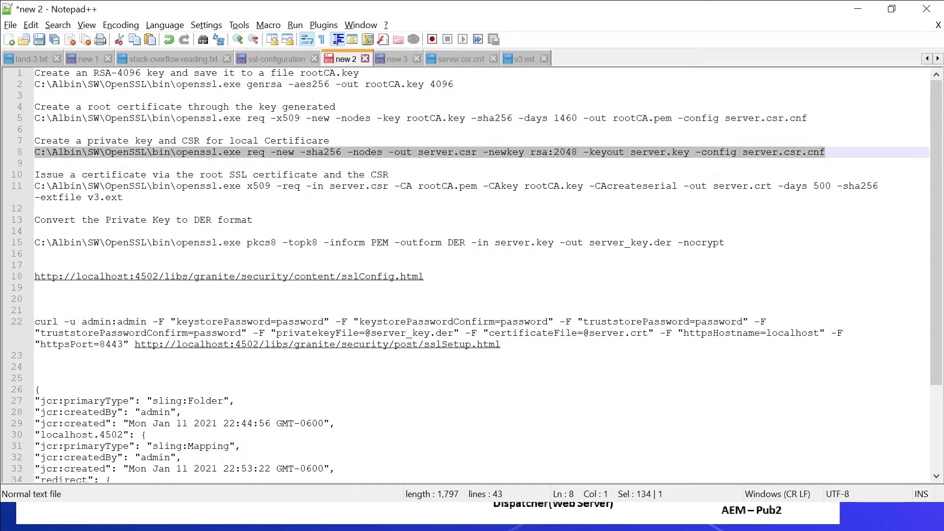
key("ctrl+c")
key("alt+Tab")
key("Tab")
key("Tab")
key("ctrl+v")
key("Return")
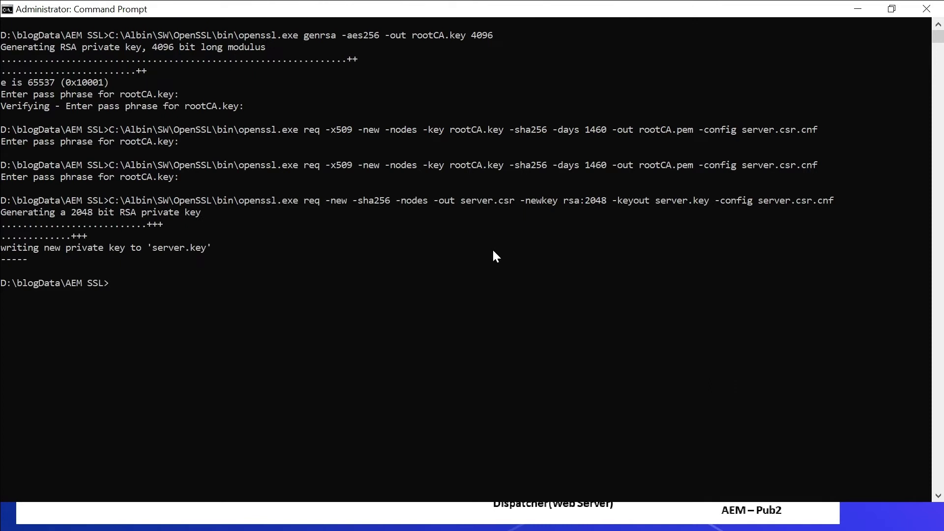
key("alt+Tab")
key("Tab")
key("Tab")
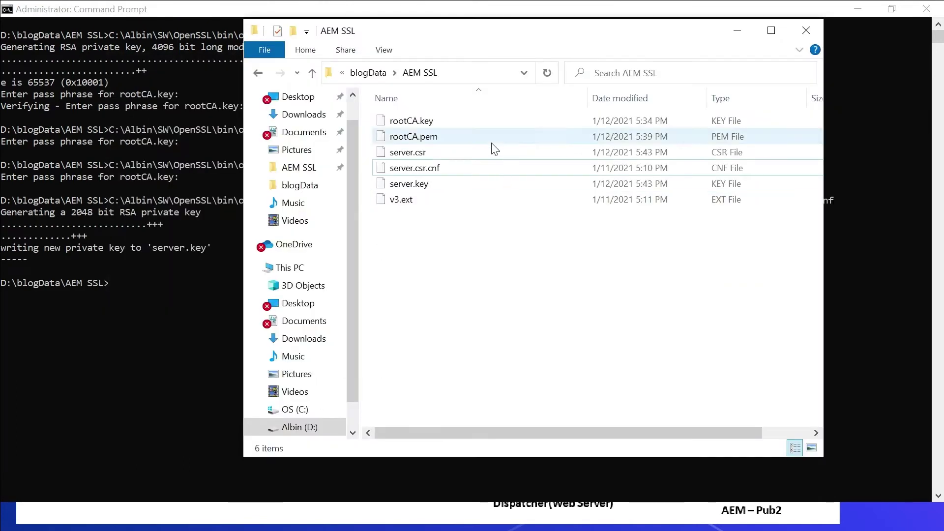
left_click(421, 155)
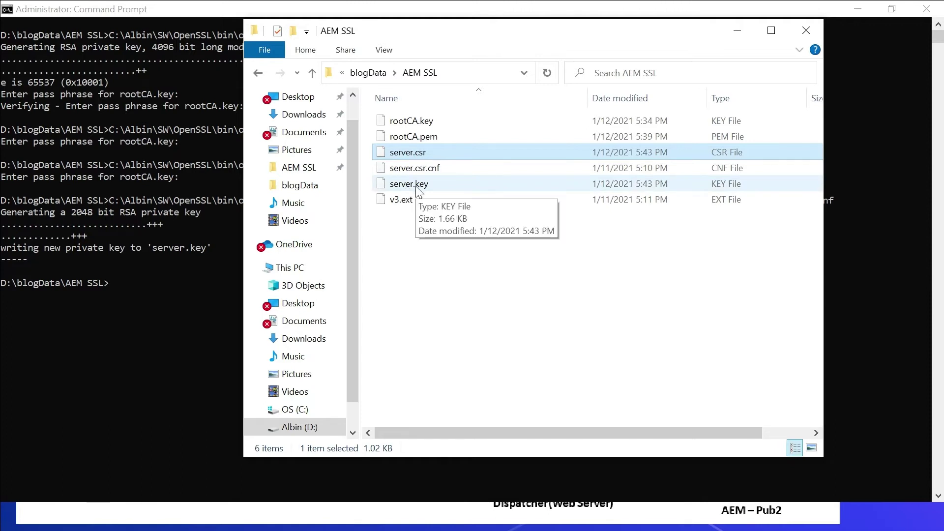
key("alt+Tab")
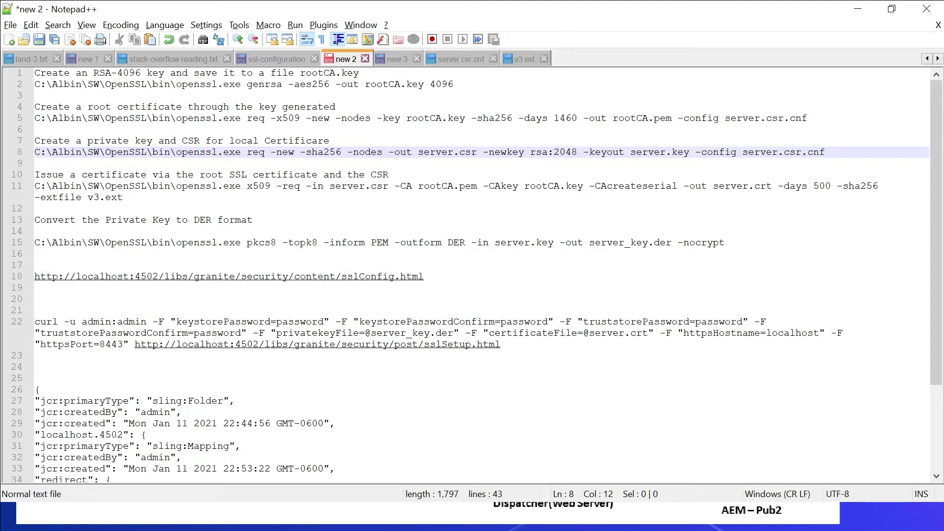
Review the v3.ext extension settings and alt_names DNS entries, including localhost.
left_click(520, 68)
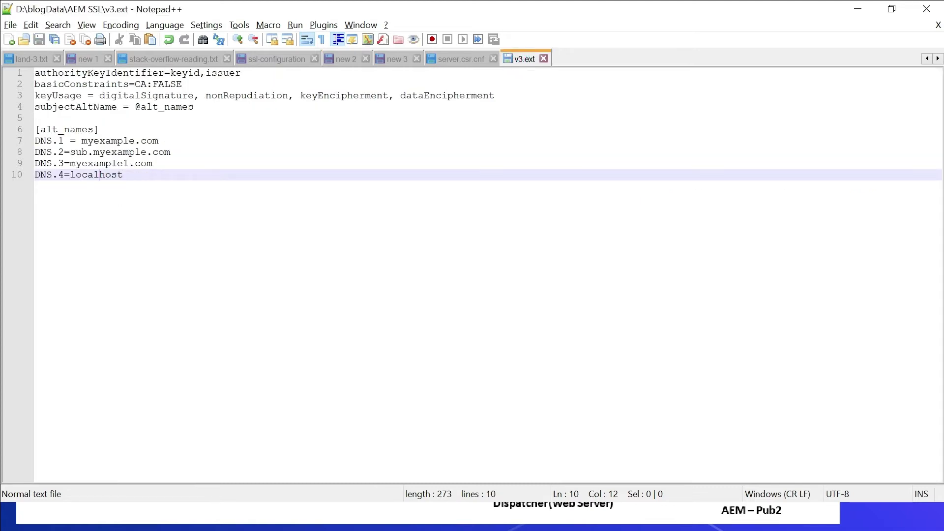
left_click_drag(196, 107, 6, 69)
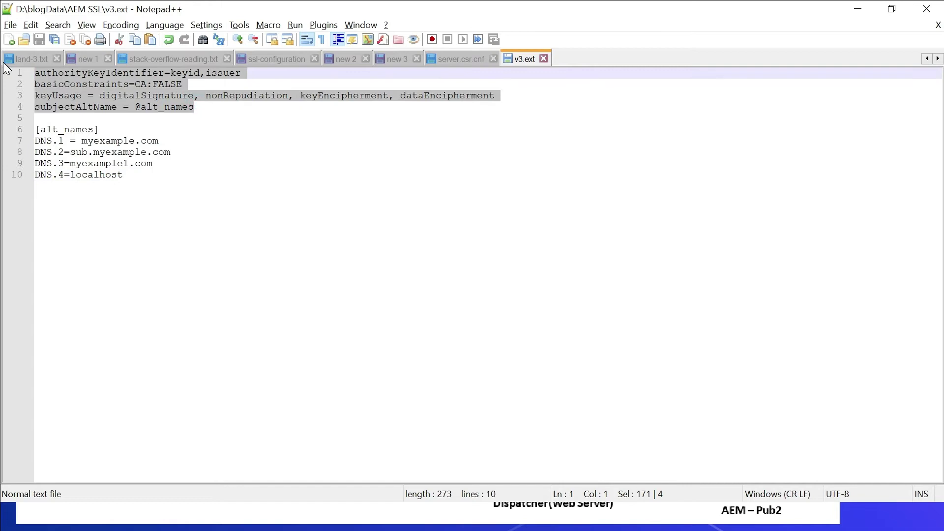
left_click(124, 175)
key("shift+Up")
key("shift+Up")
key("shift+Up")
key("shift+Home")
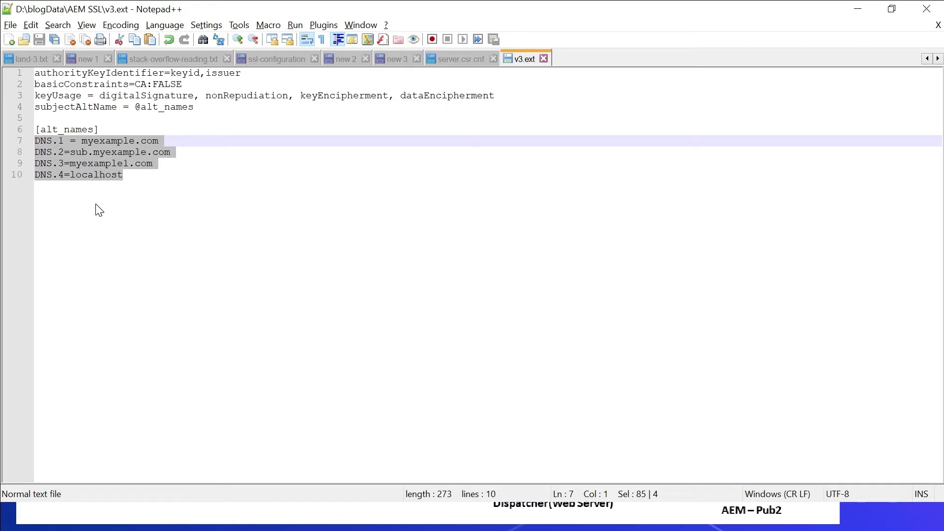
double_click(89, 176)
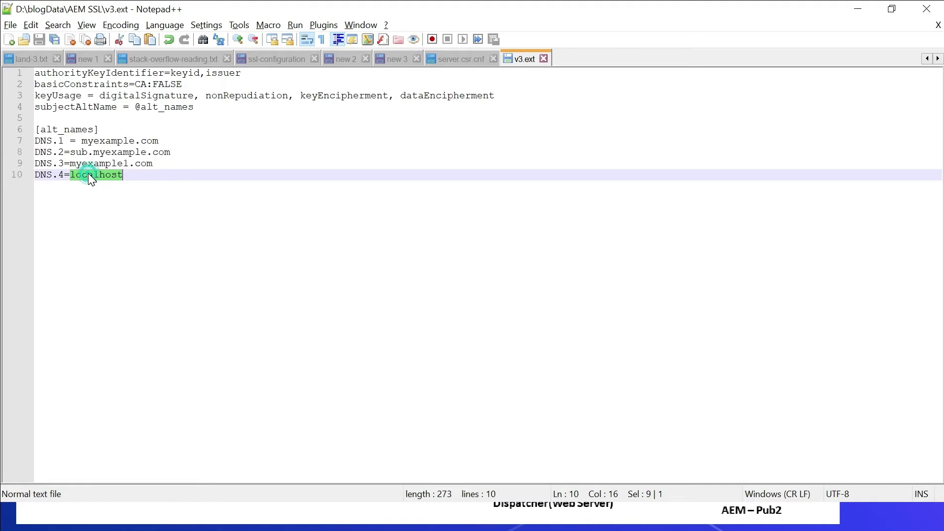
Paste the line 11 x509 command signing server.csr into server.crt into Command Prompt.
key("ctrl+Tab")
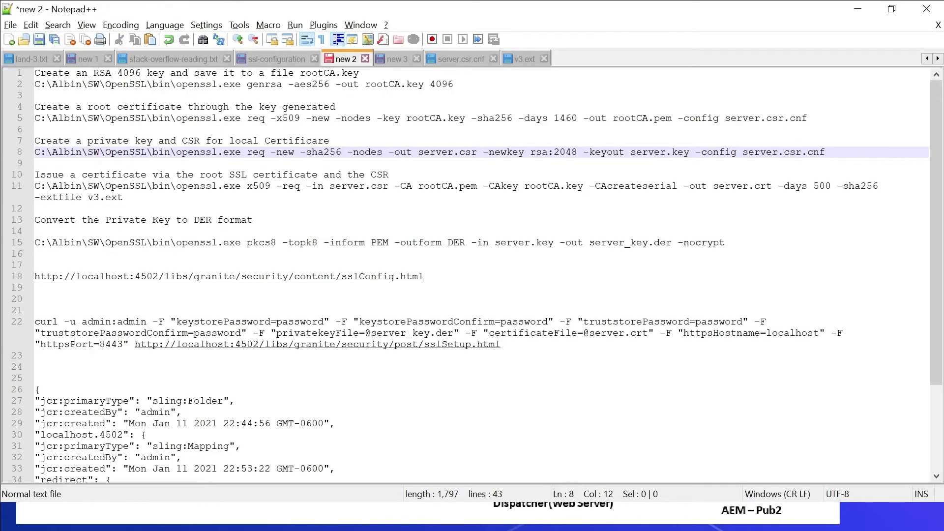
left_click_drag(125, 197, 22, 186)
key("alt+Tab")
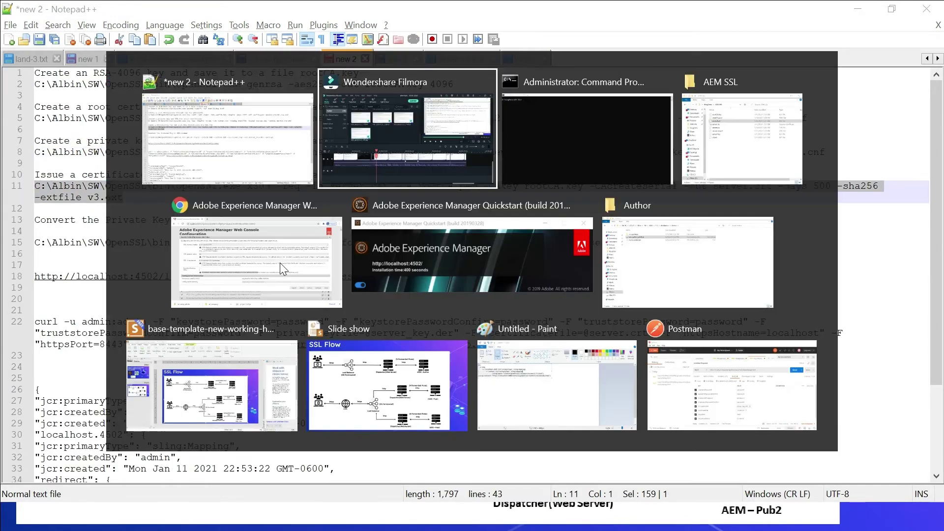
key("alt+Tab")
key("ctrl+v")
Run the x509 command with the rootCA.key pass phrase and check server.crt and rootCA.srl in the folder.
key("Return")
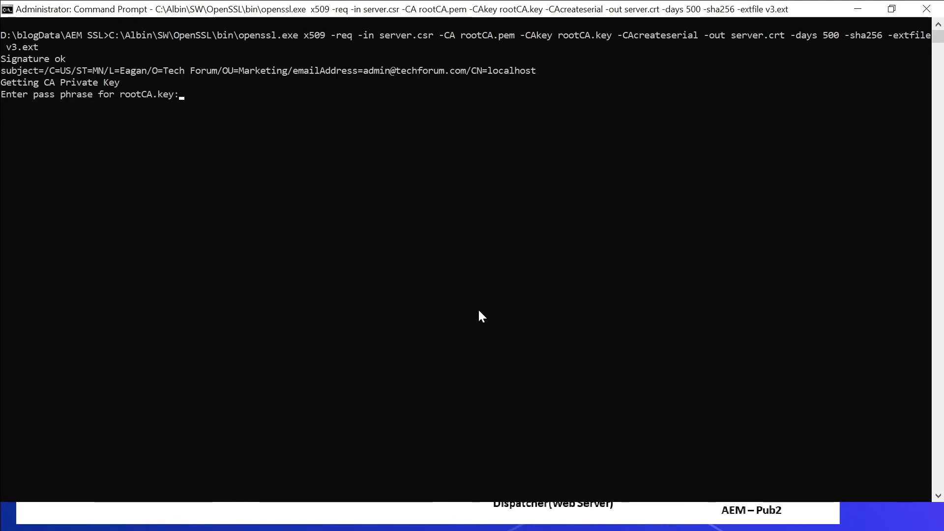
key("Return")
key("alt+Tab")
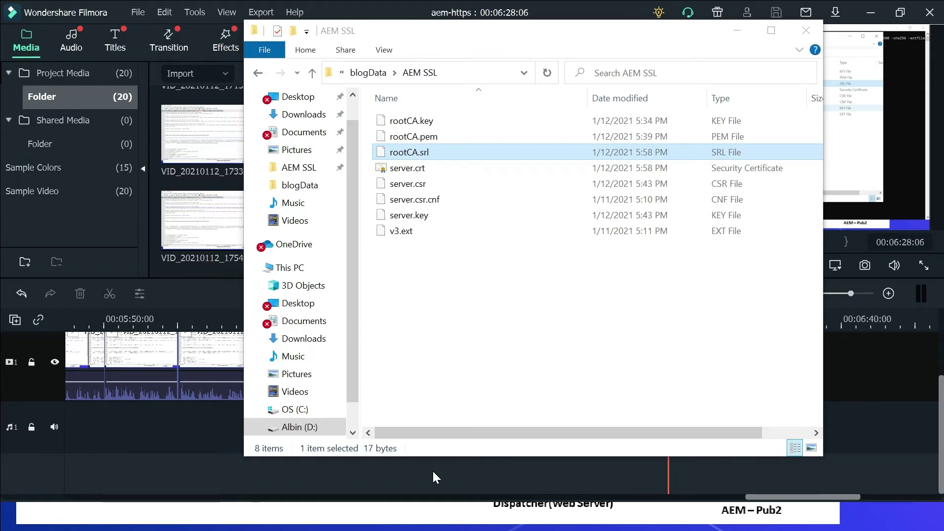
key("alt+Tab")
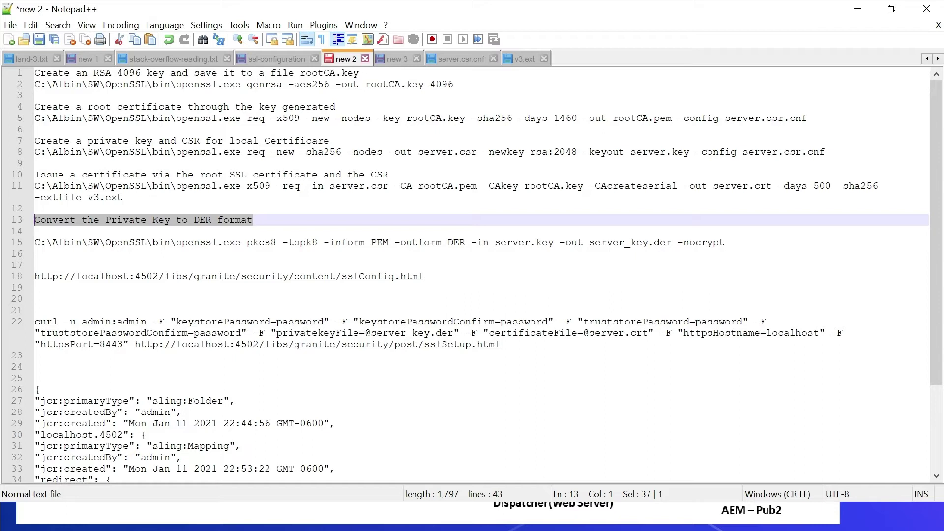
Run the line 15 pkcs8 command to create unencrypted server_key.der and confirm it in the SSL folder.
left_click_drag(725, 243, 19, 252)
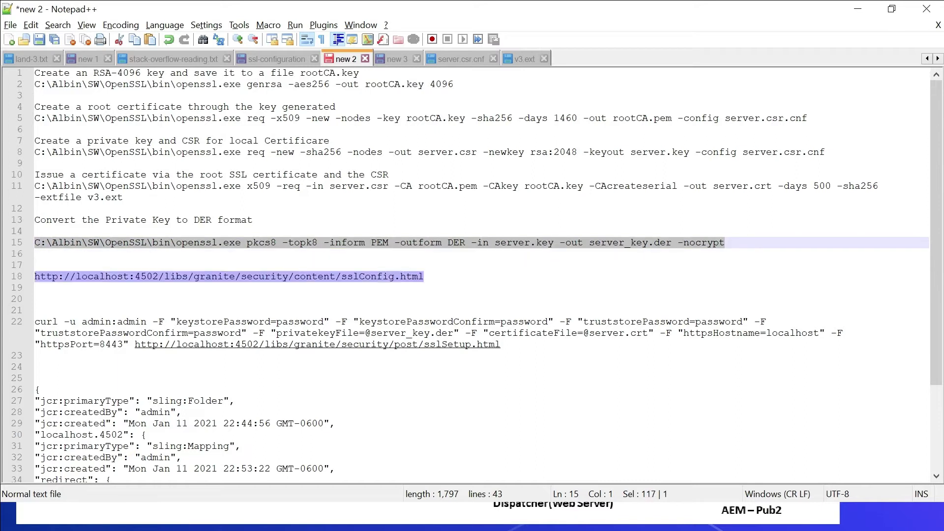
key("alt+Tab")
key("Tab")
key("Tab")
key("ctrl+v")
key("Return")
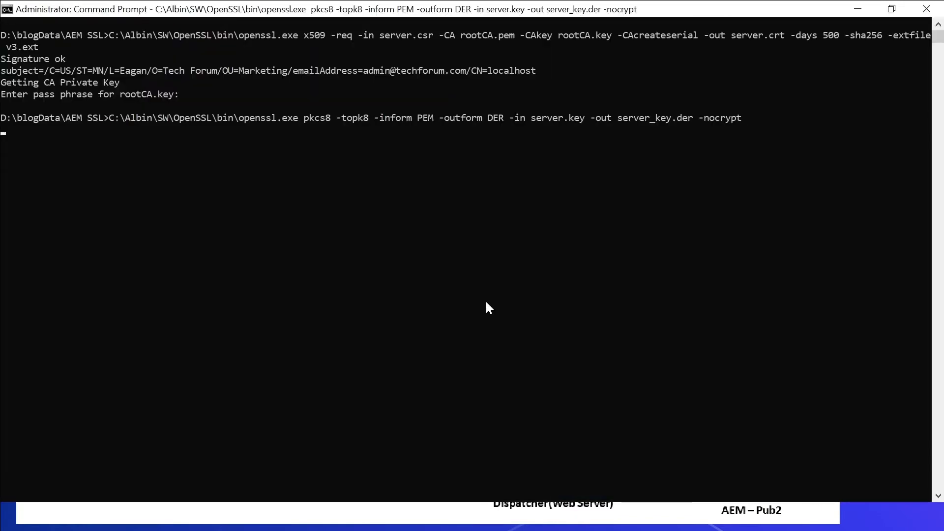
key("alt+Tab")
key("alt+Tab")
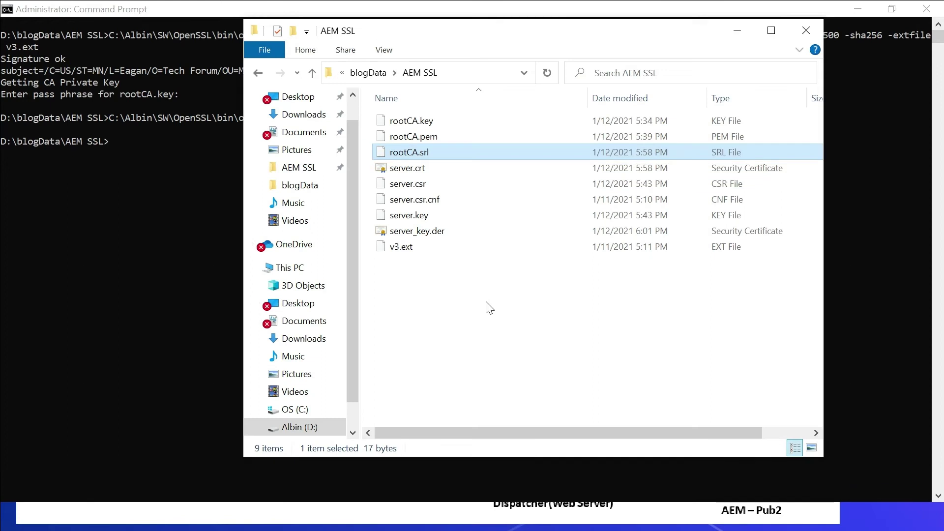
left_click(420, 232)
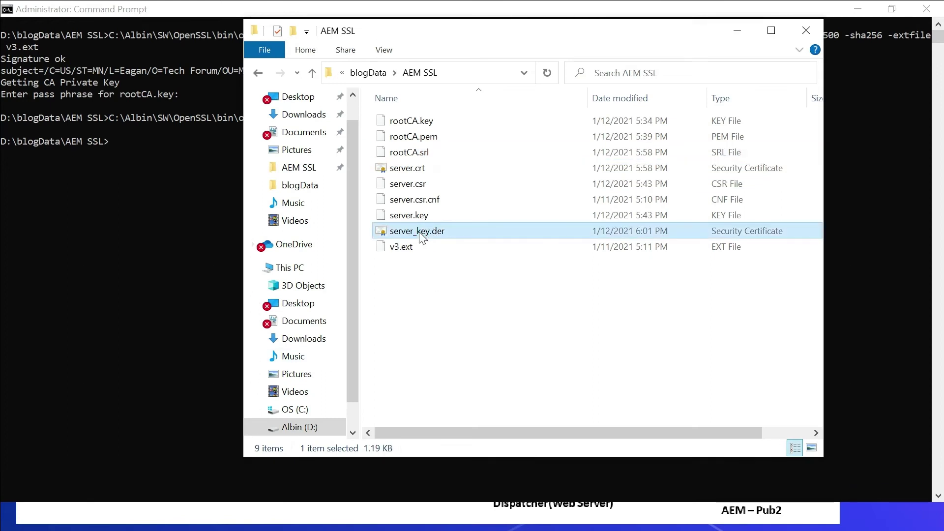
key("alt+Tab")
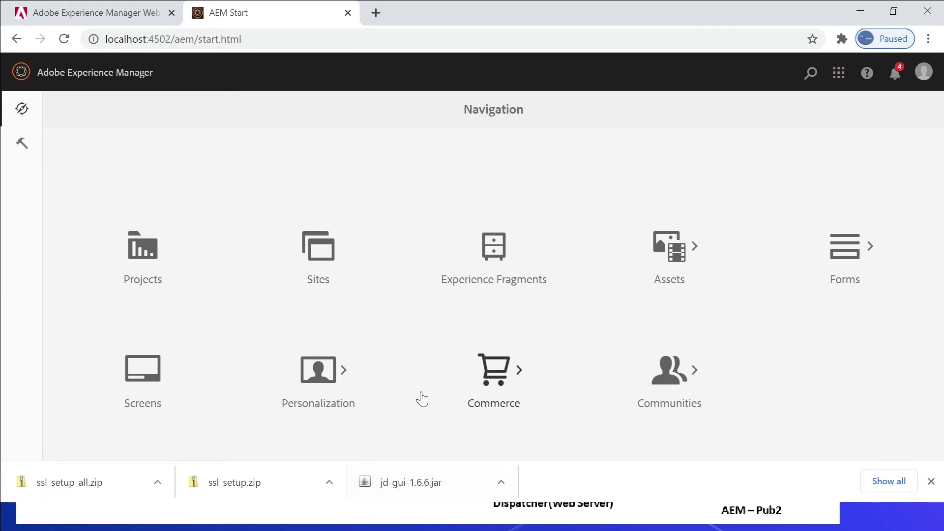
Launch the SSL Setup wizard from the Configure HTTPS task in the notifications Inbox.
left_click(894, 73)
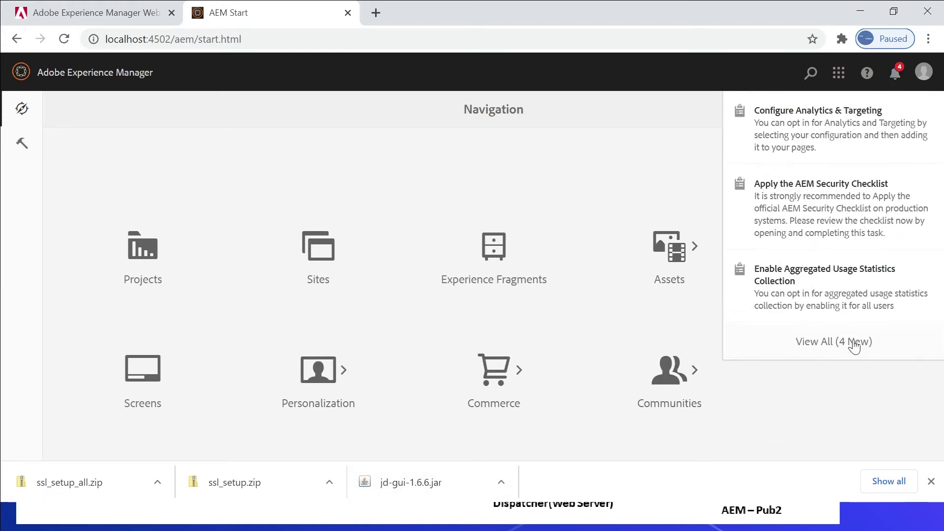
left_click(854, 342)
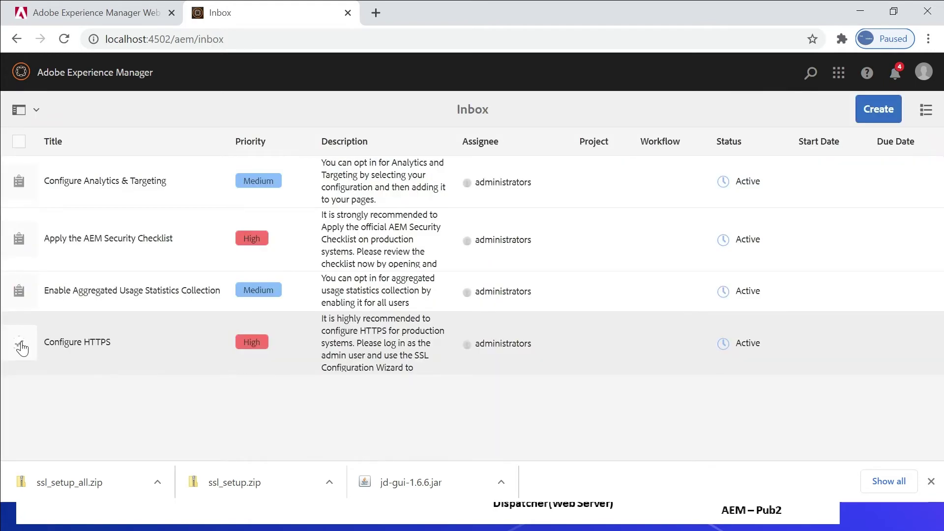
left_click(20, 345)
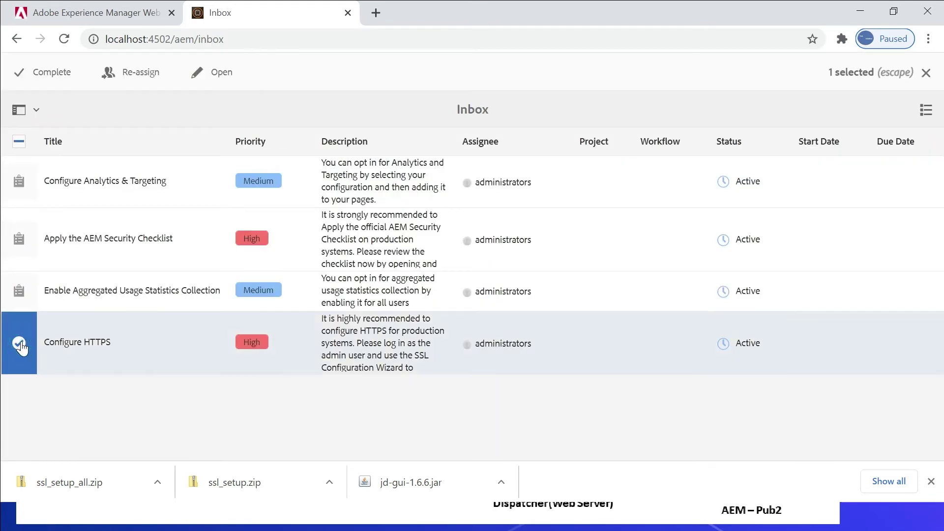
left_click(221, 74)
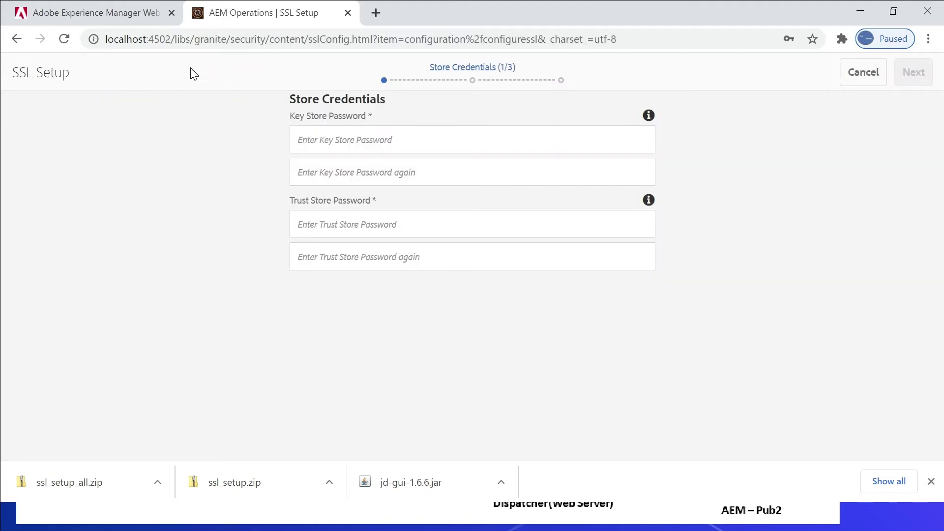
left_click_drag(106, 38, 178, 160)
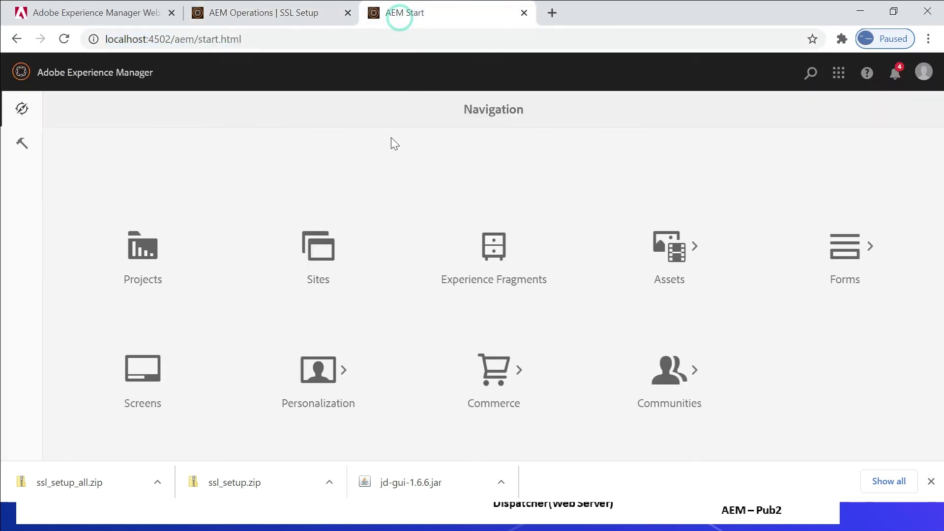
Bring up the SSL Configuration wizard from Tools > Security.
left_click(22, 143)
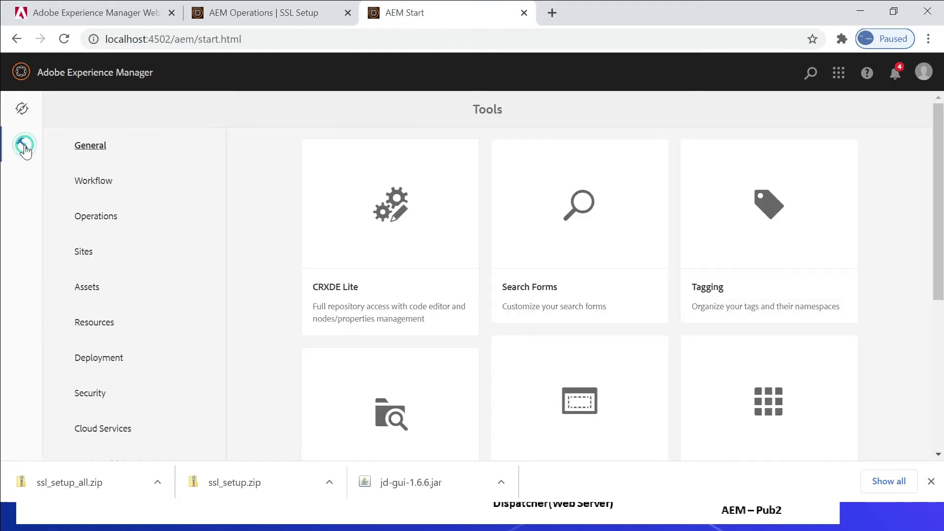
left_click(88, 402)
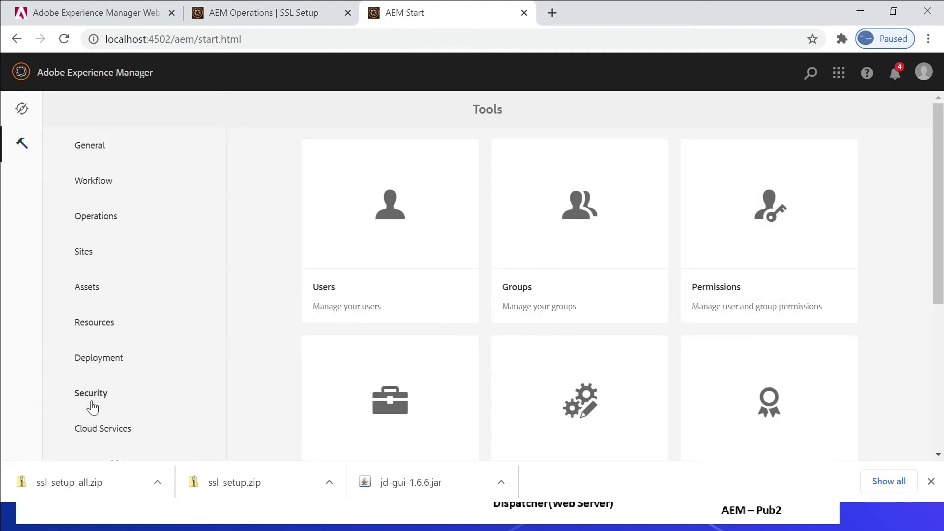
scroll(3, 295, "down", 4)
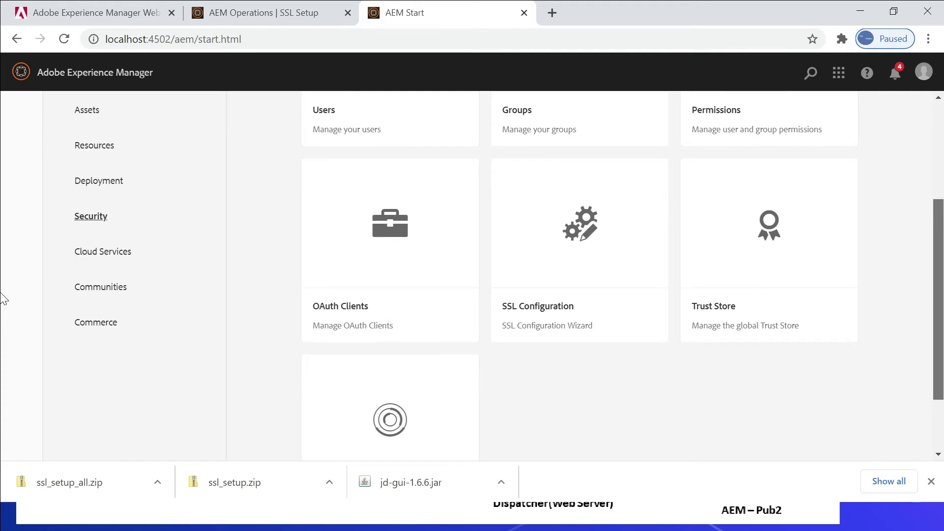
left_click(563, 205)
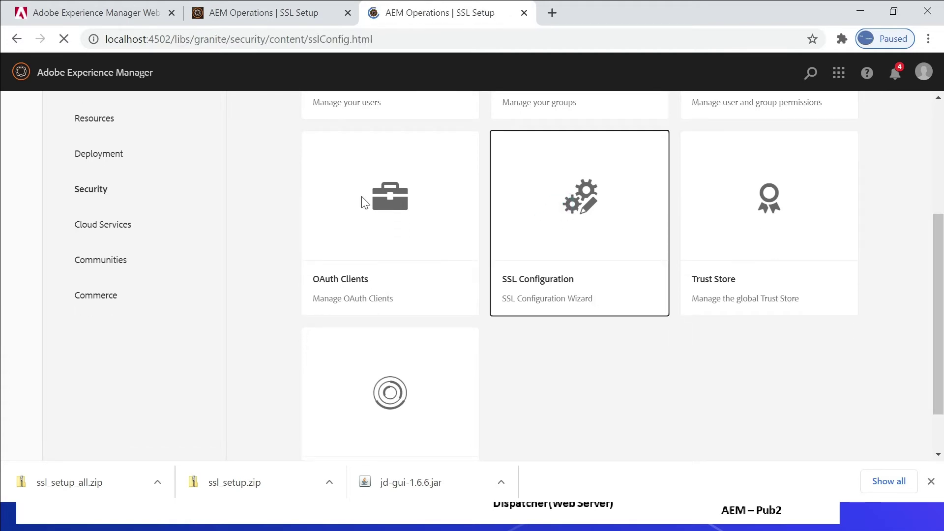
left_click(522, 15)
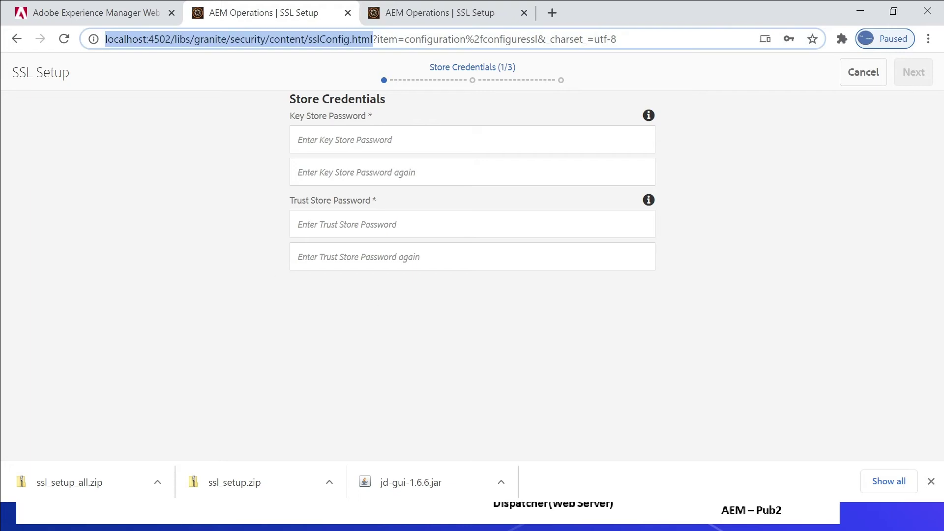
Enter and confirm the key store and trust store passwords, then advance to Key & Certificate.
left_click(361, 139)
type("admin123")
left_click(326, 162)
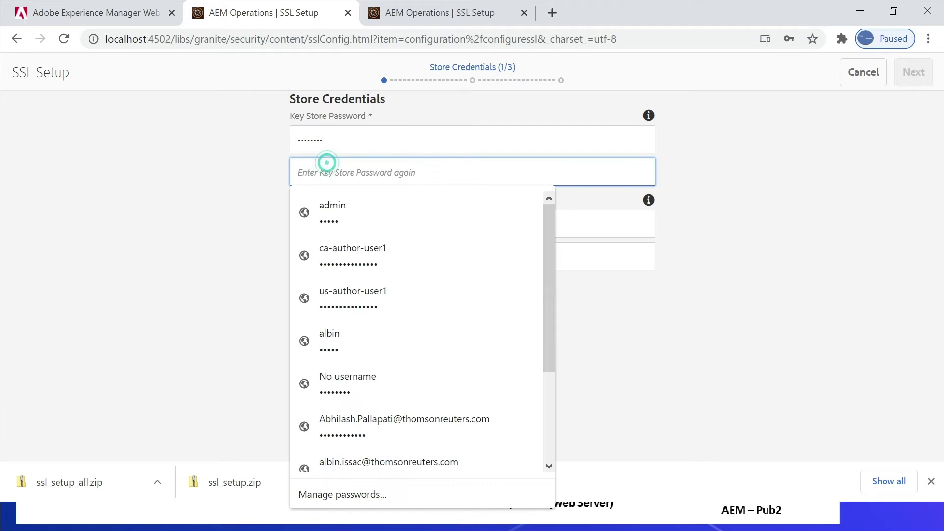
type("admin123")
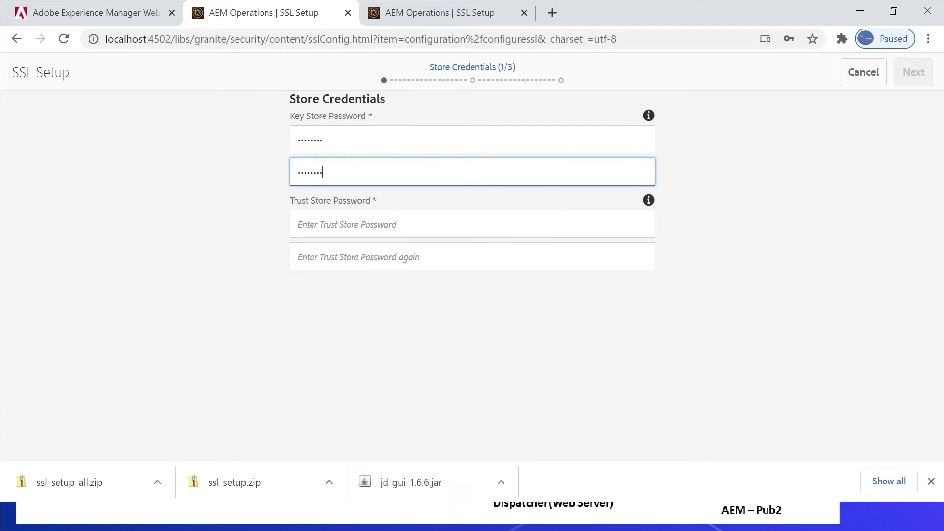
left_click(334, 225)
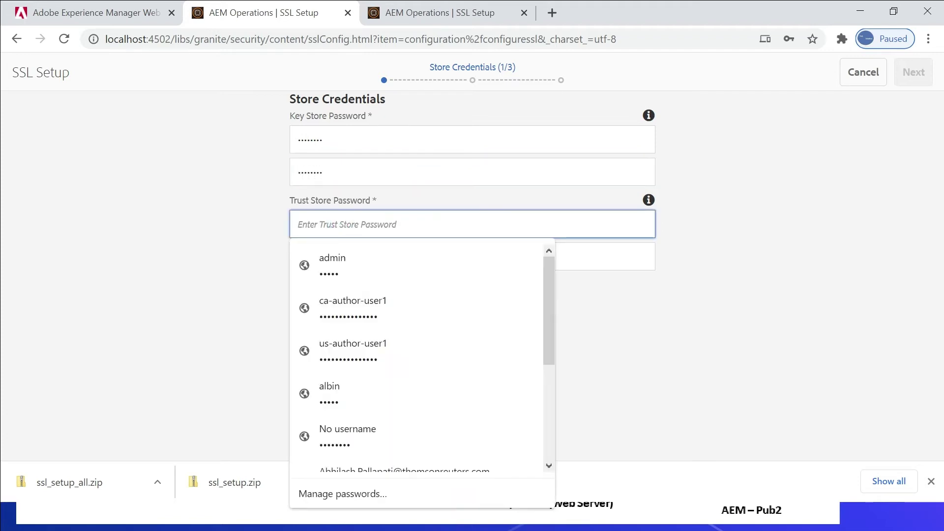
type("admin123")
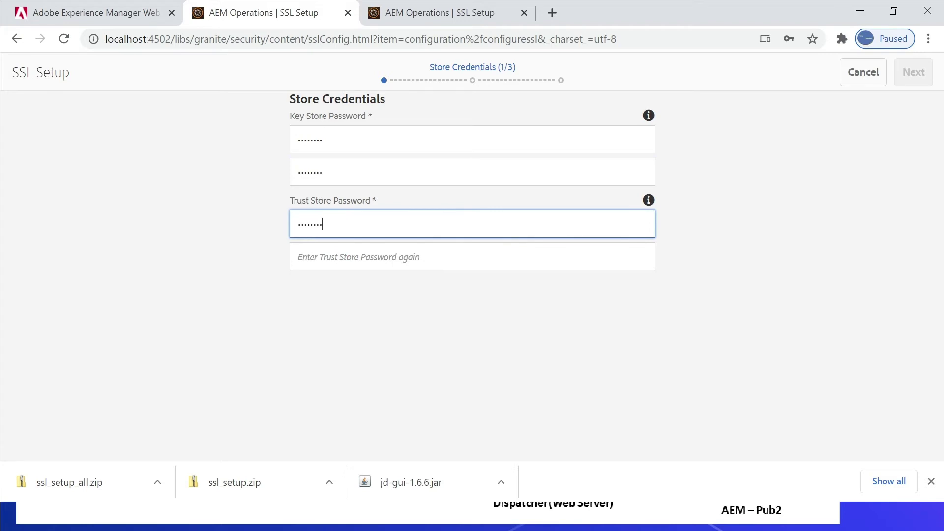
left_click(334, 256)
type("admin12")
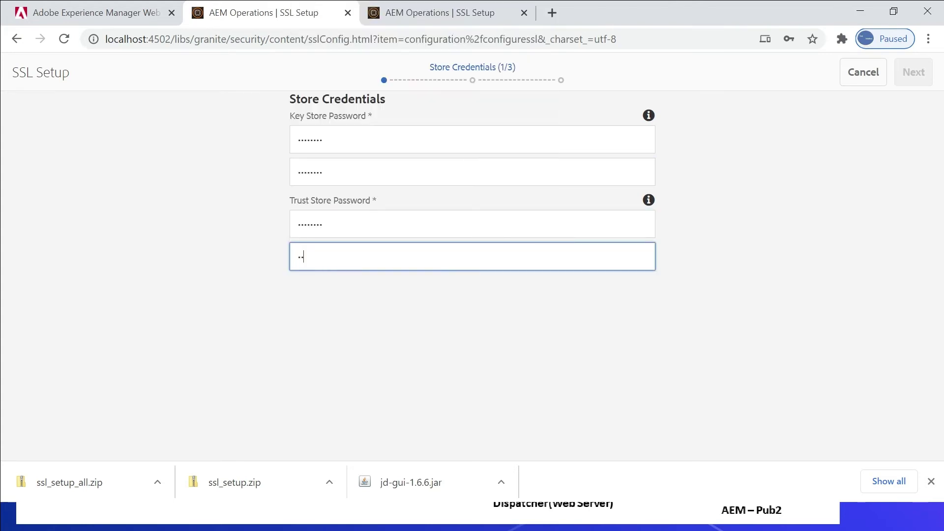
type("3")
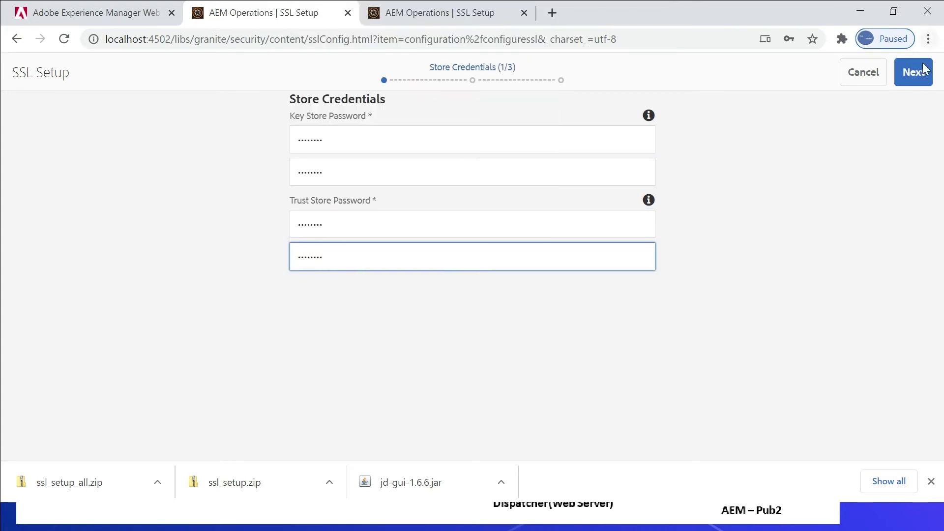
left_click(904, 78)
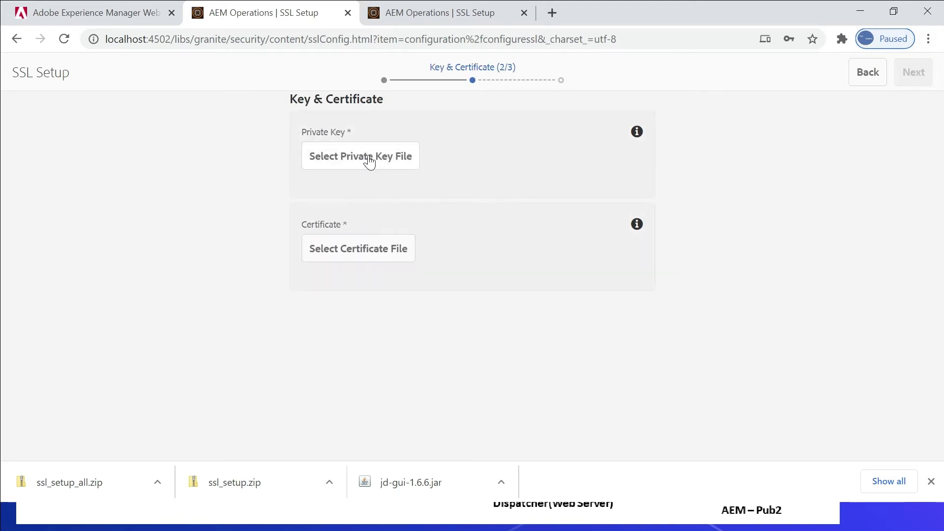
Attach server_key.der as the private key and server.crt as the certificate.
left_click(350, 154)
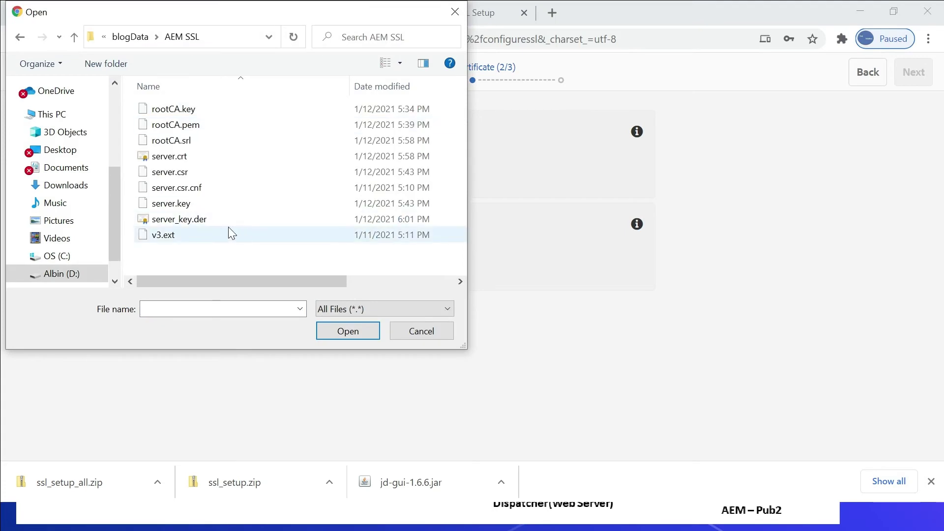
left_click(197, 221)
double_click(198, 221)
left_click(330, 250)
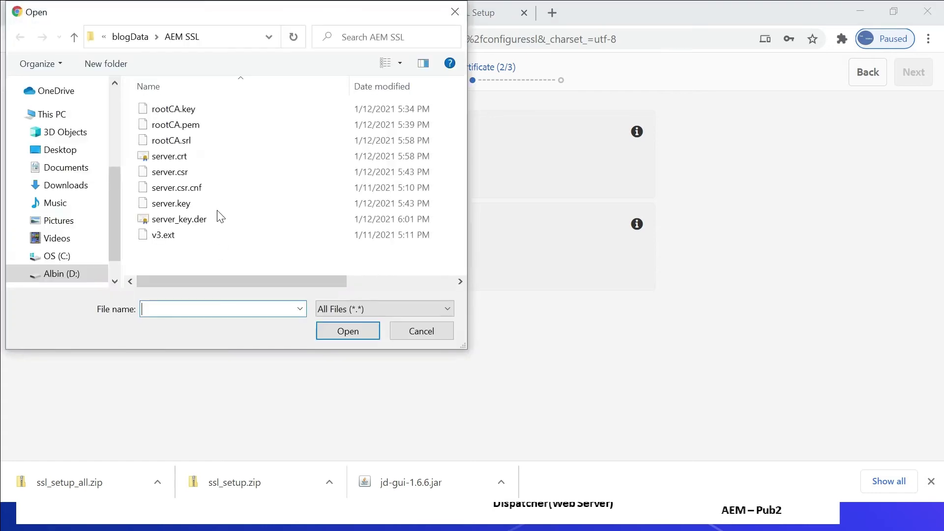
left_click(183, 159)
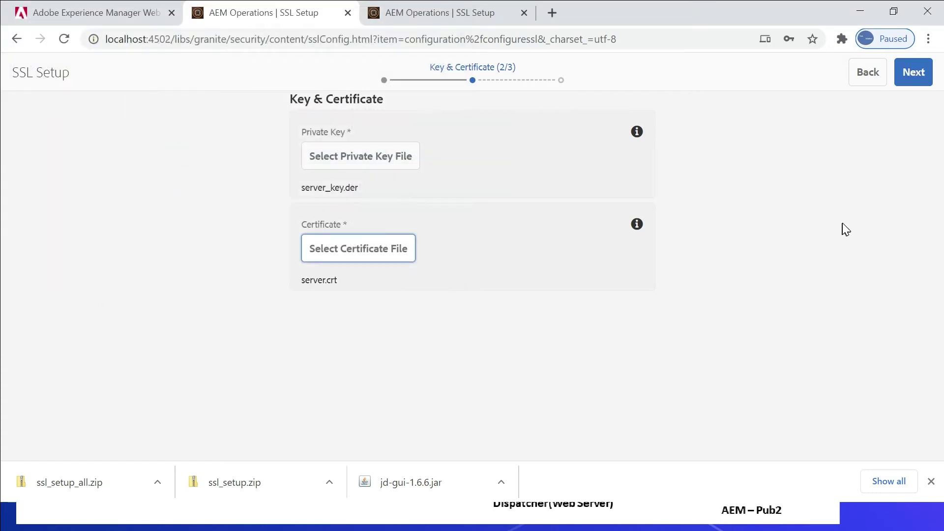
left_click(912, 72)
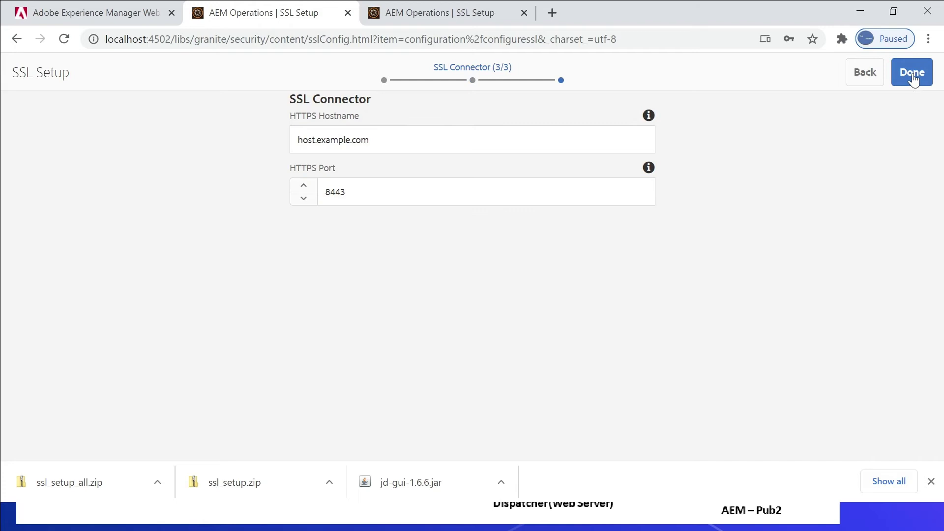
Set the HTTPS hostname to localhost on port 8443 and finish the SSL setup.
left_click(438, 139)
key("ctrl+a")
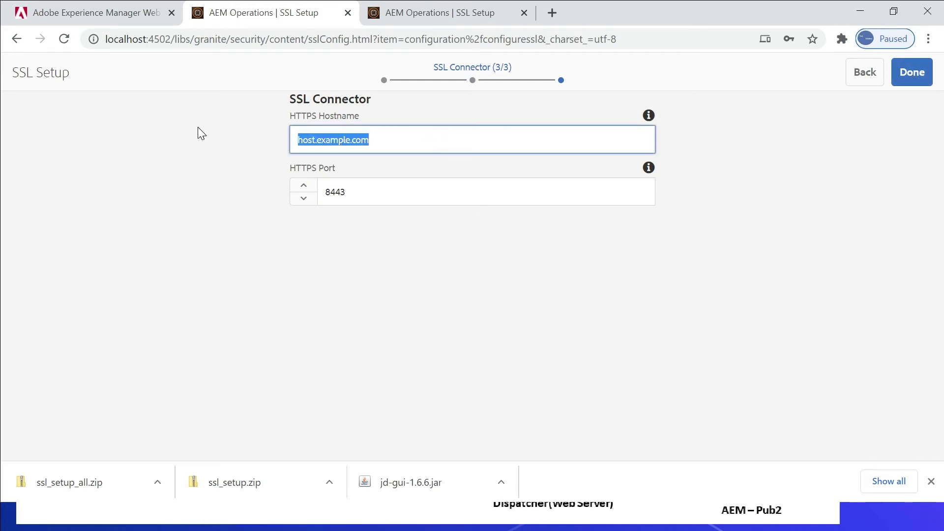
type("loc")
left_click(314, 172)
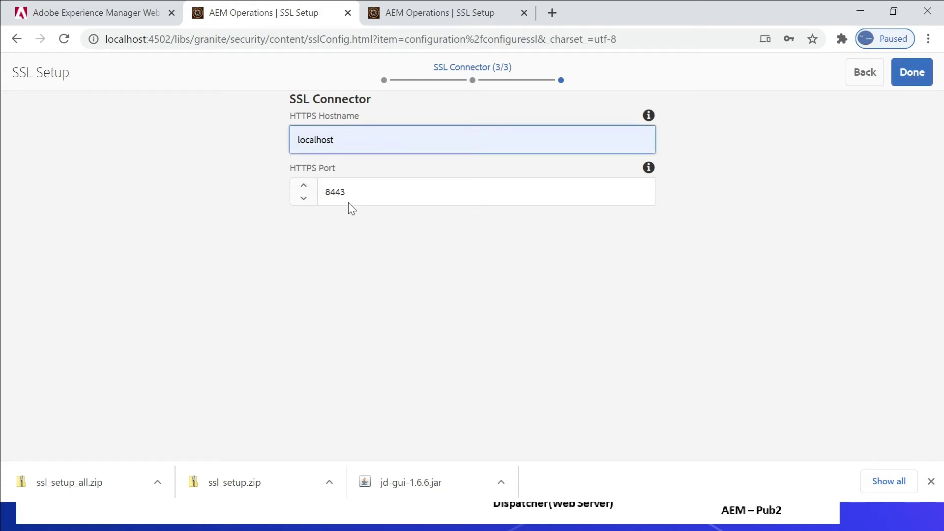
left_click(906, 75)
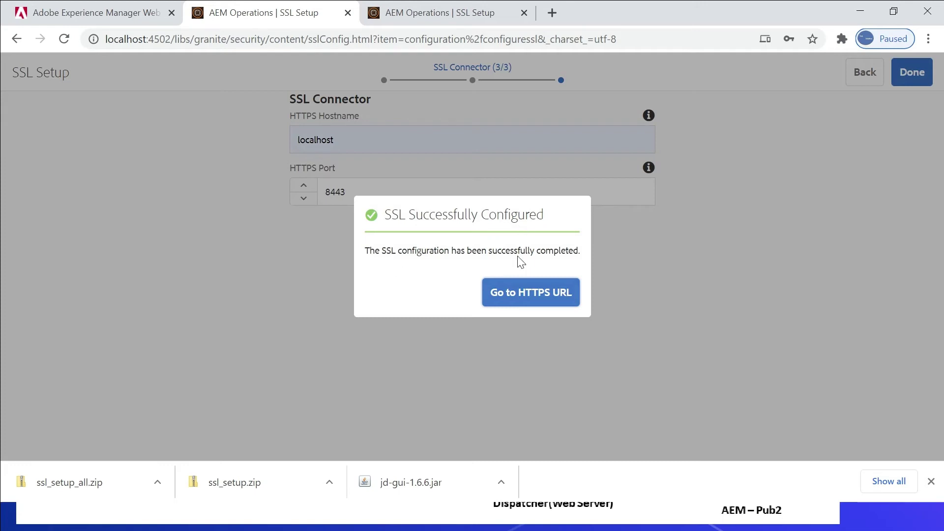
left_click(507, 295)
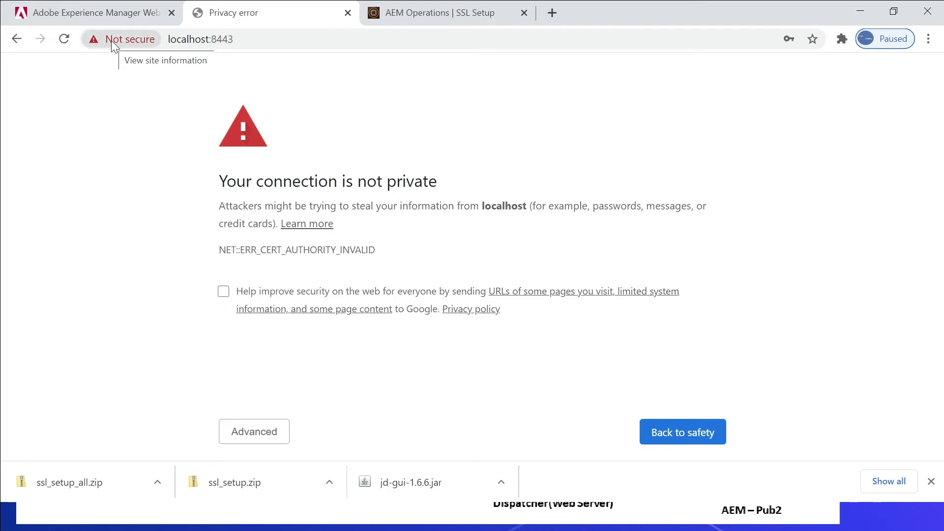
left_click(258, 435)
left_click(260, 182)
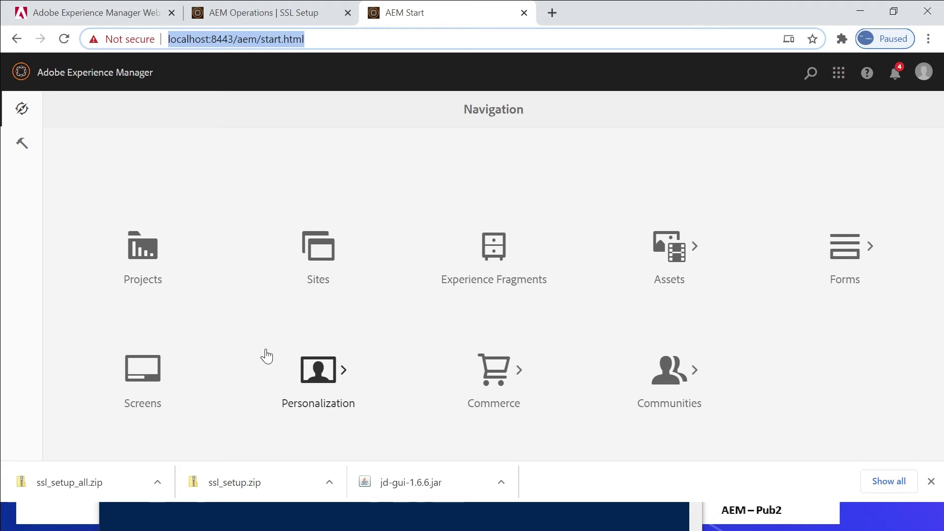
Copy the certutil -addstore command from Notepad++ and run it in PowerShell to trust rootCA.pem.
key("alt+Tab")
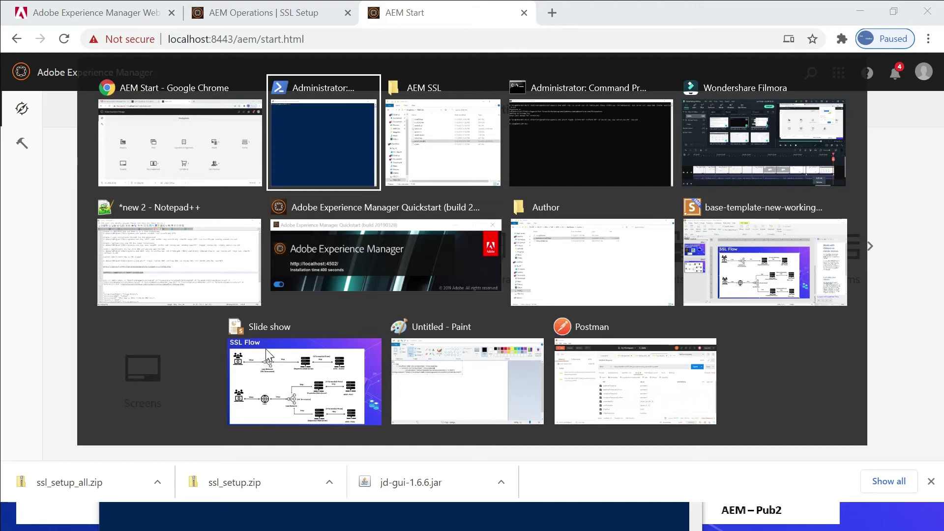
key("alt+Tab")
key("alt+Tab")
key("alt+Tab")
key("alt+Tab")
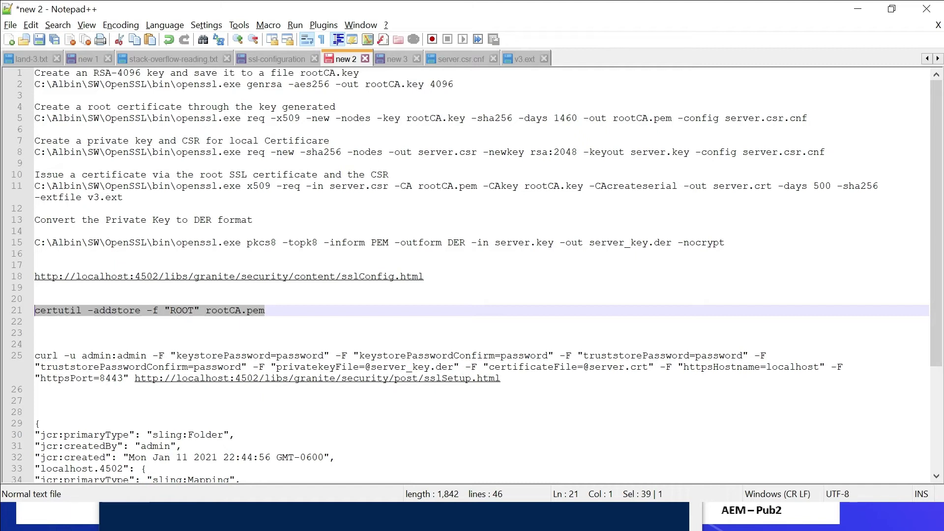
left_click_drag(273, 310, 34, 309)
key("ctrl+c")
key("alt+Tab")
key("Tab")
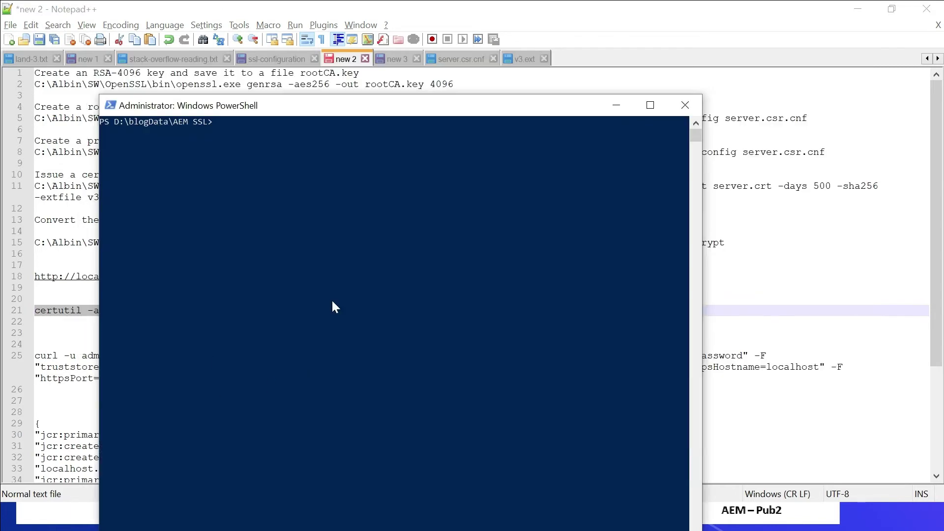
key("ctrl+v")
key("Return")
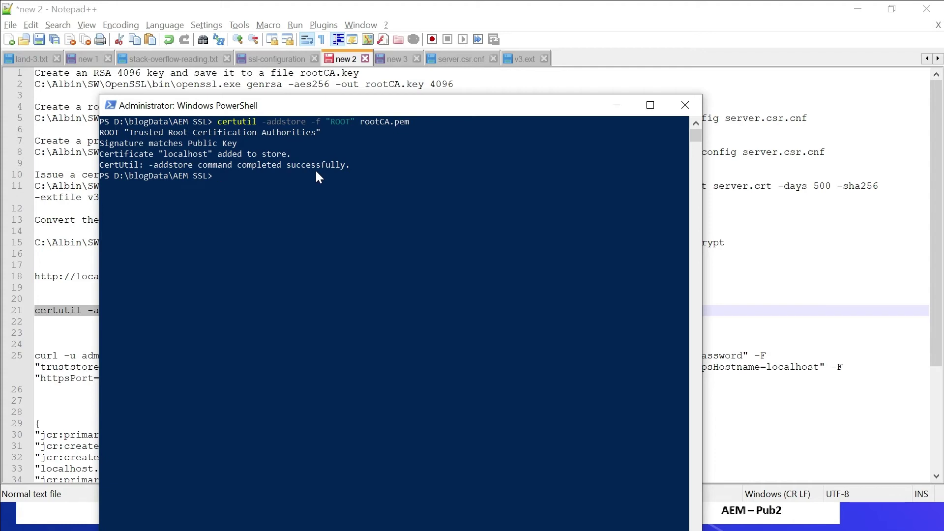
key("alt+Tab")
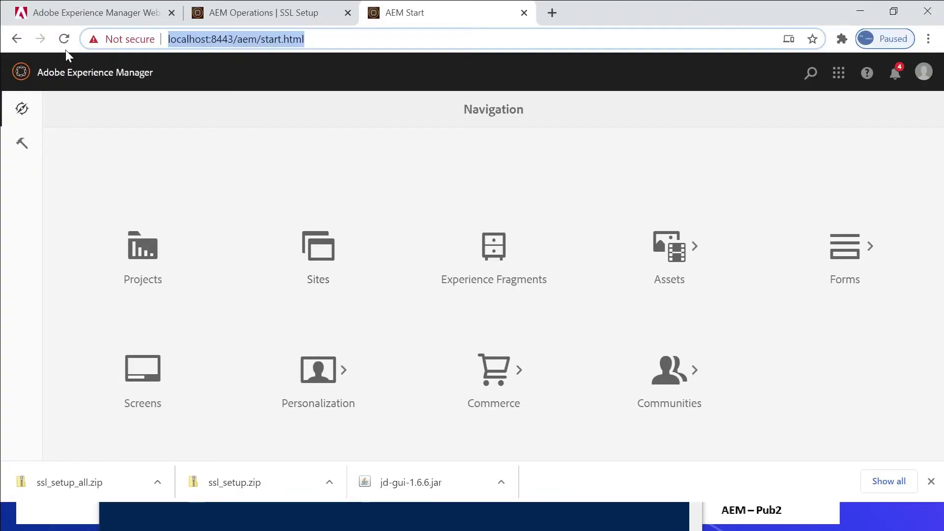
Reload the localhost:8443 start page and load its address in a new incognito window.
left_click(65, 43)
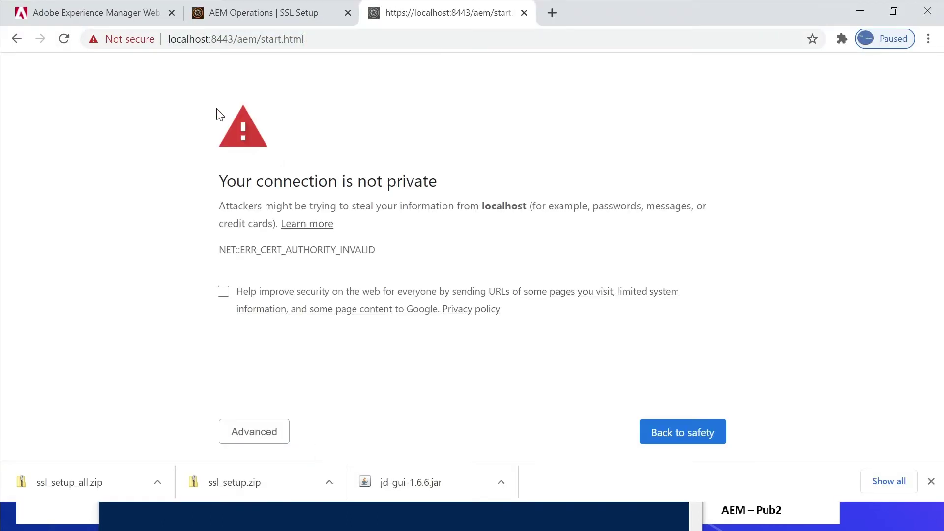
left_click(347, 39)
key("ctrl+c")
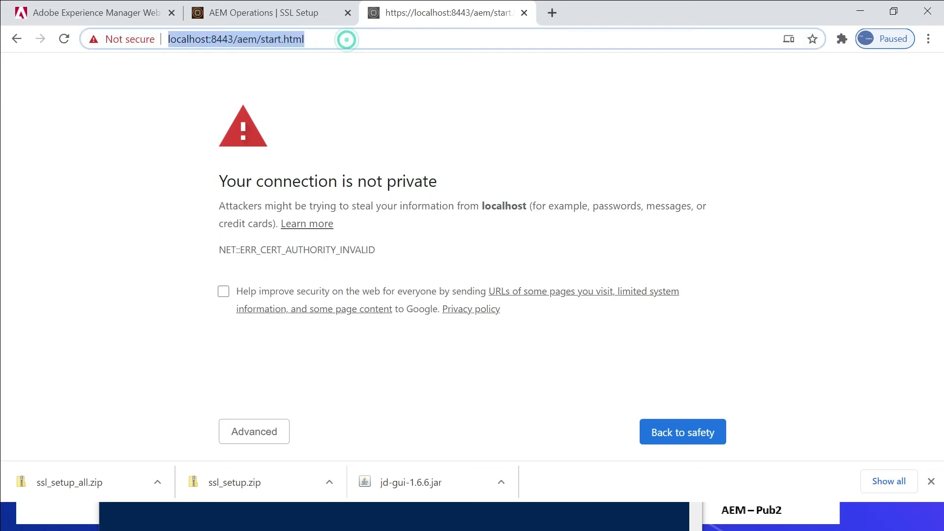
left_click(928, 39)
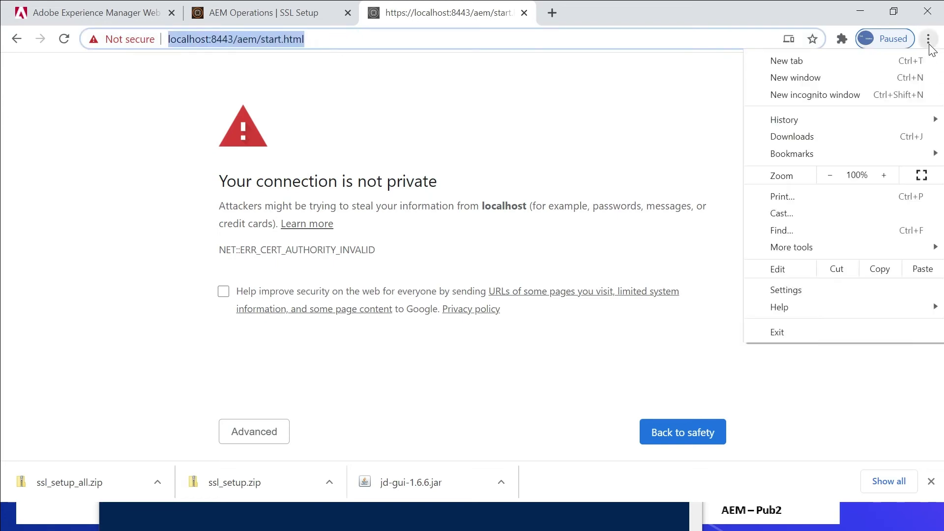
left_click(812, 93)
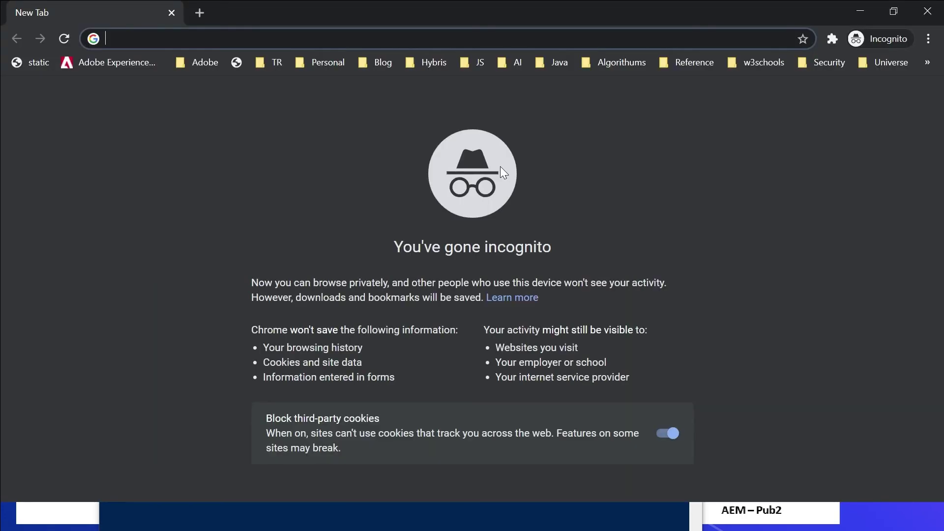
key("ctrl+v")
key("Return")
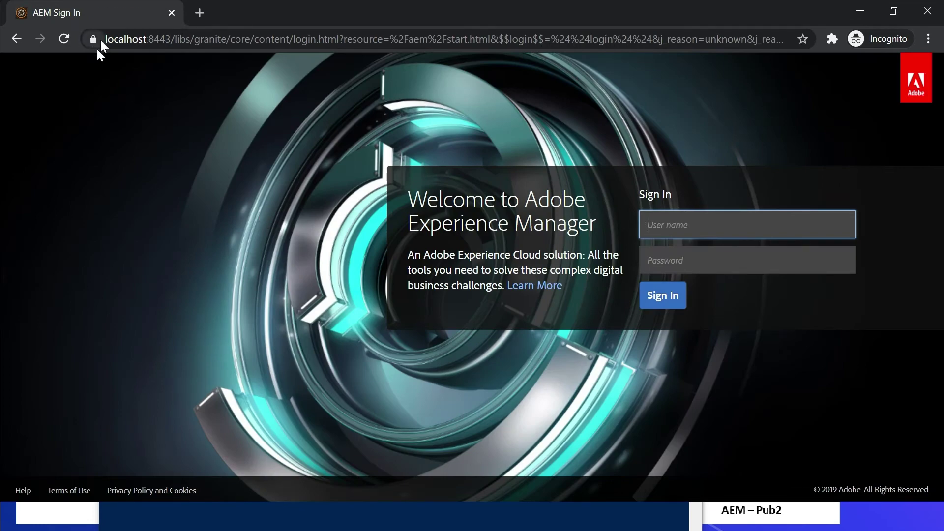
Sign in with the administrator username and password.
type("admin")
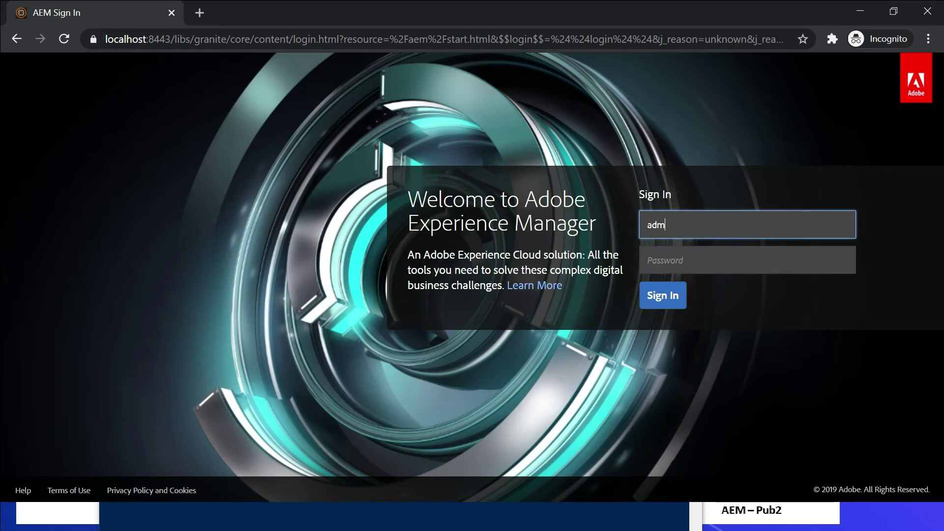
key("Tab")
type("admin")
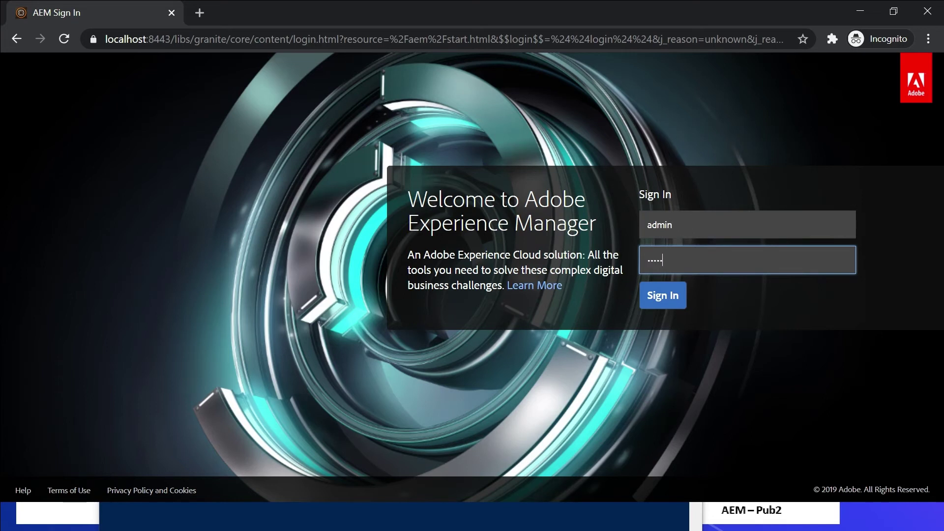
key("Return")
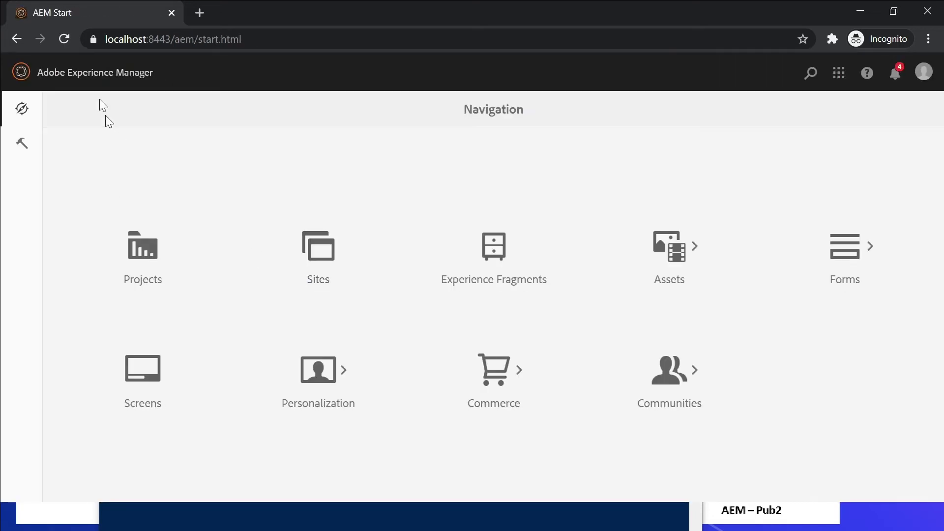
Inspect the localhost certificate's Details, showing its Subject Alternative Name entries.
left_click(94, 39)
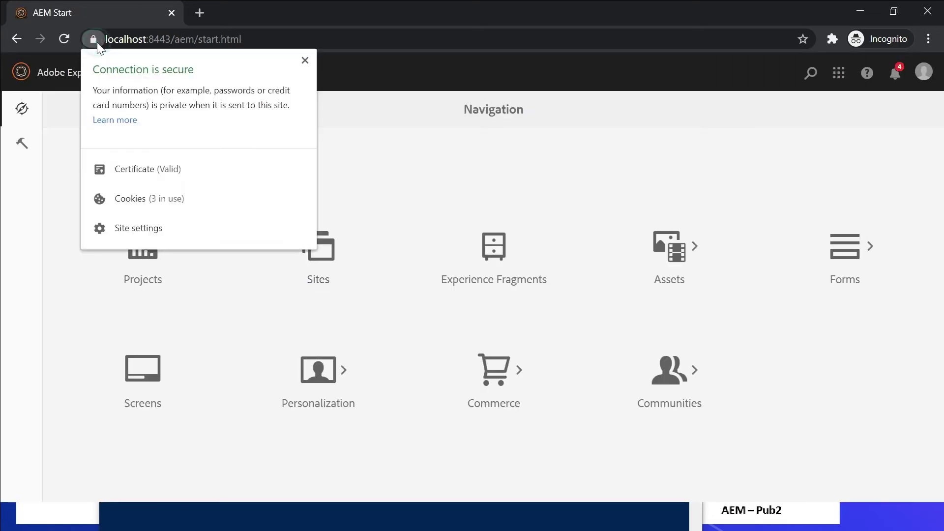
left_click(173, 170)
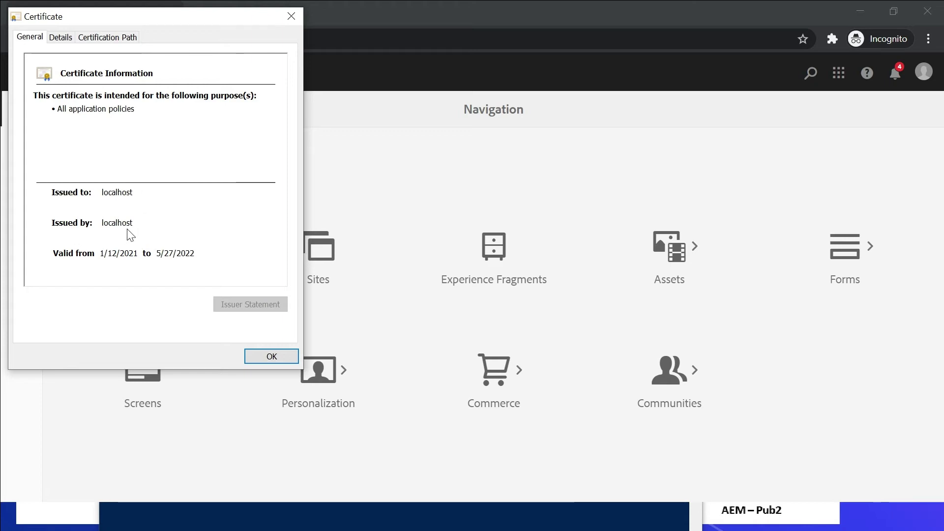
left_click(60, 40)
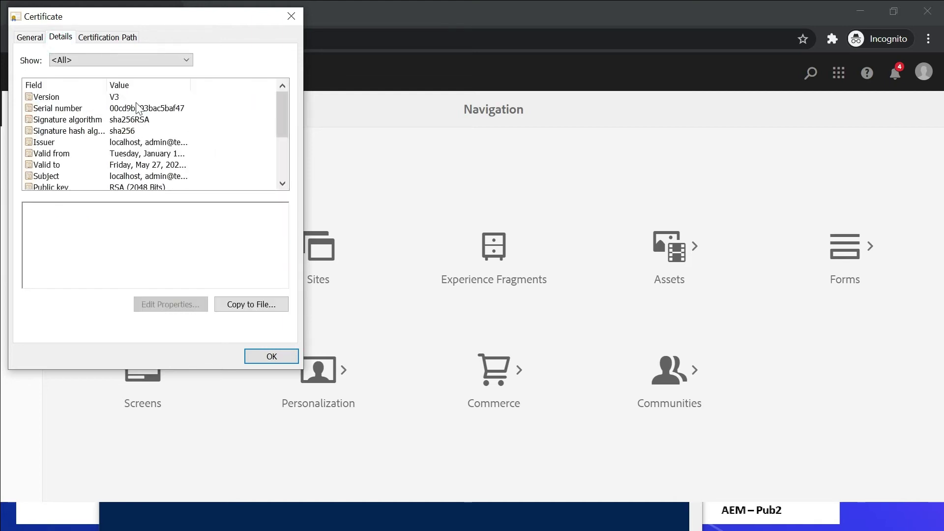
left_click_drag(286, 112, 281, 138)
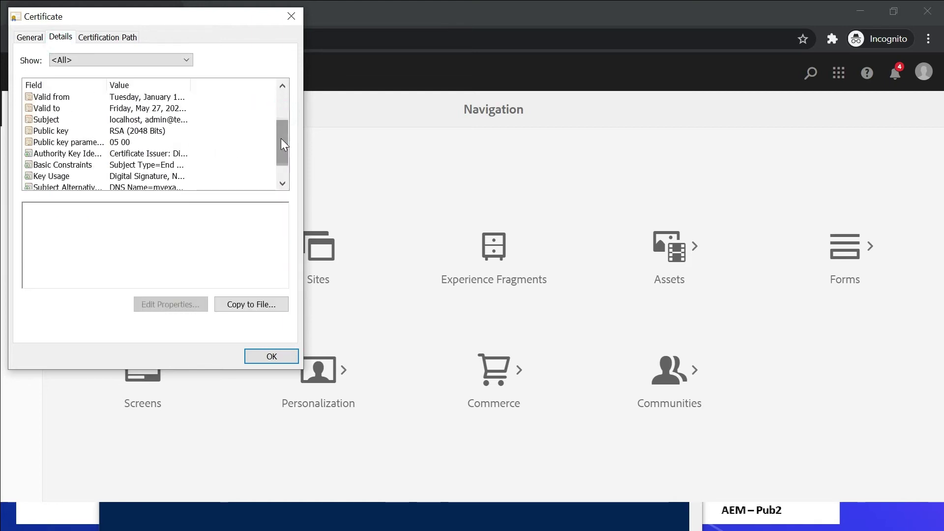
left_click(132, 187)
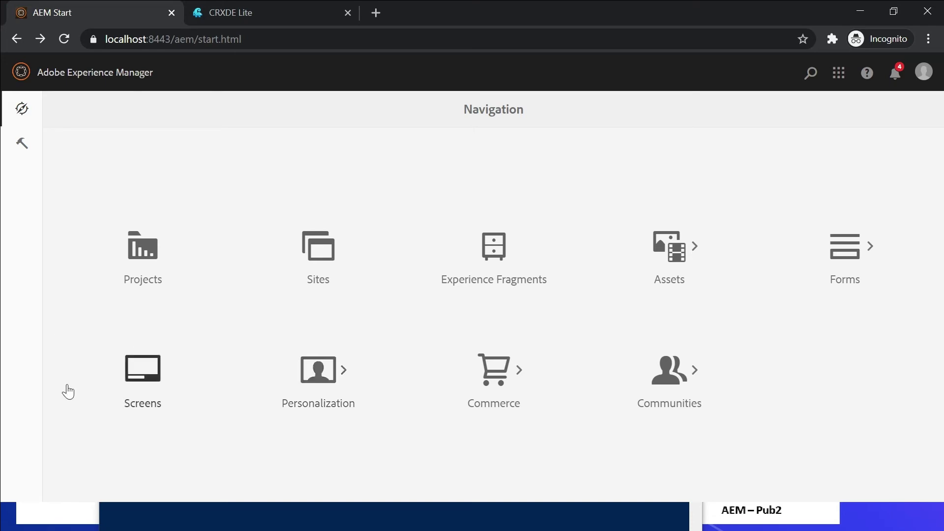
Search Tools > Security > Users for 'ssl' and select the ssl-service user.
left_click(25, 144)
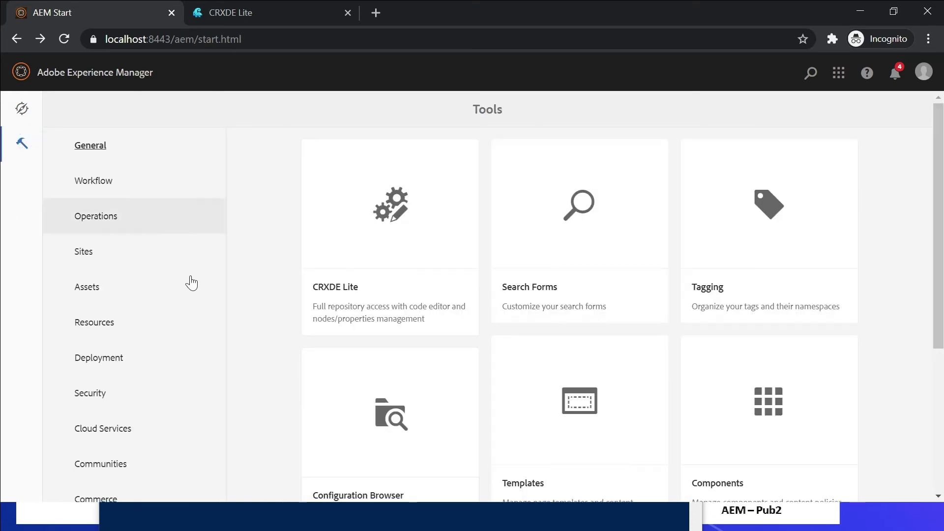
left_click(89, 393)
left_click(411, 205)
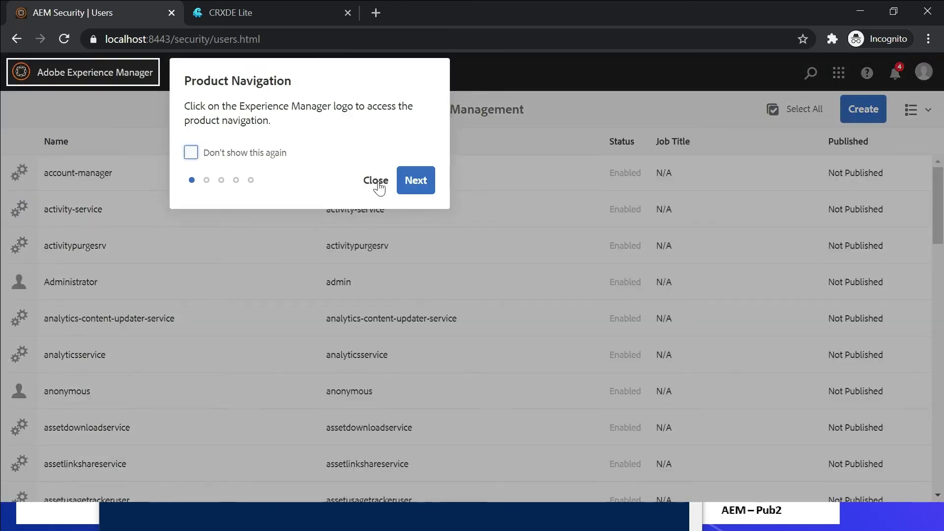
left_click(377, 181)
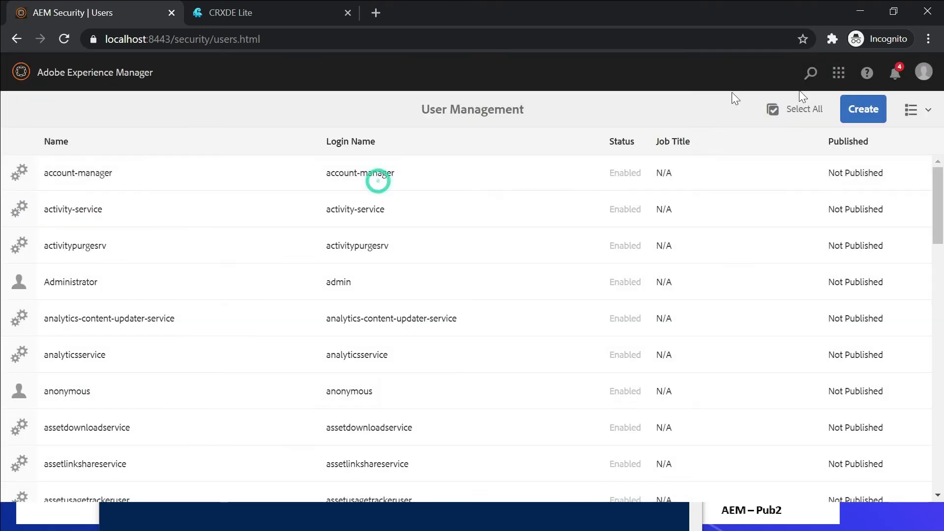
left_click(810, 73)
type("ssl")
mouse_move(107, 318)
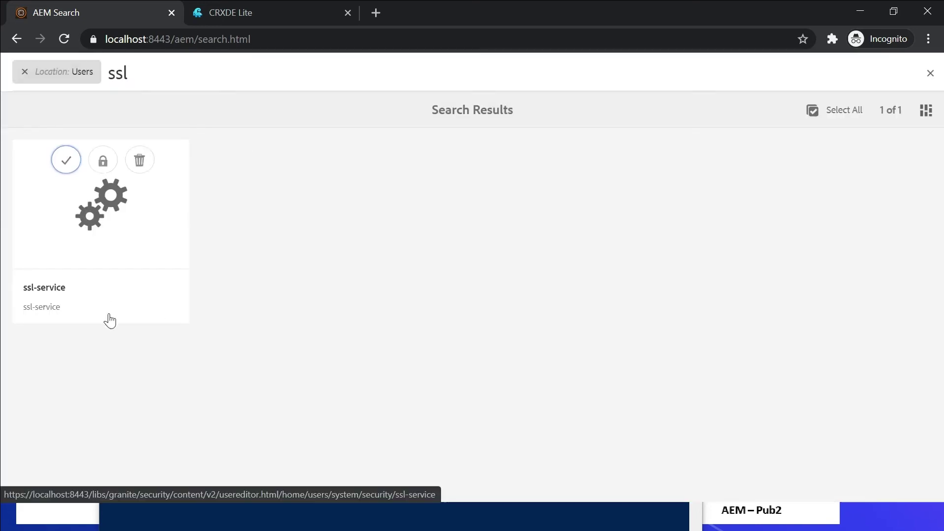
left_click(66, 162)
Show ssl-service's Keystore properties, then switch to CRXDE Lite showing store.p12.
left_click(54, 72)
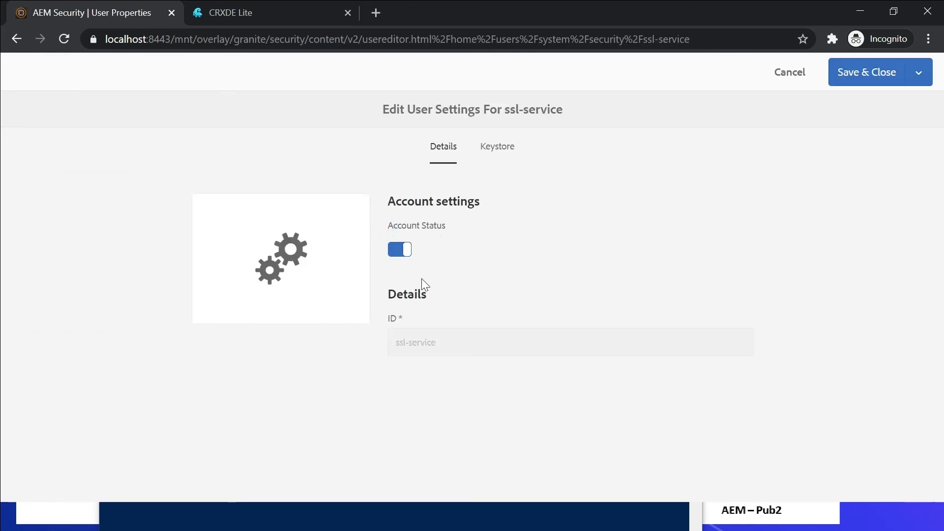
left_click(497, 147)
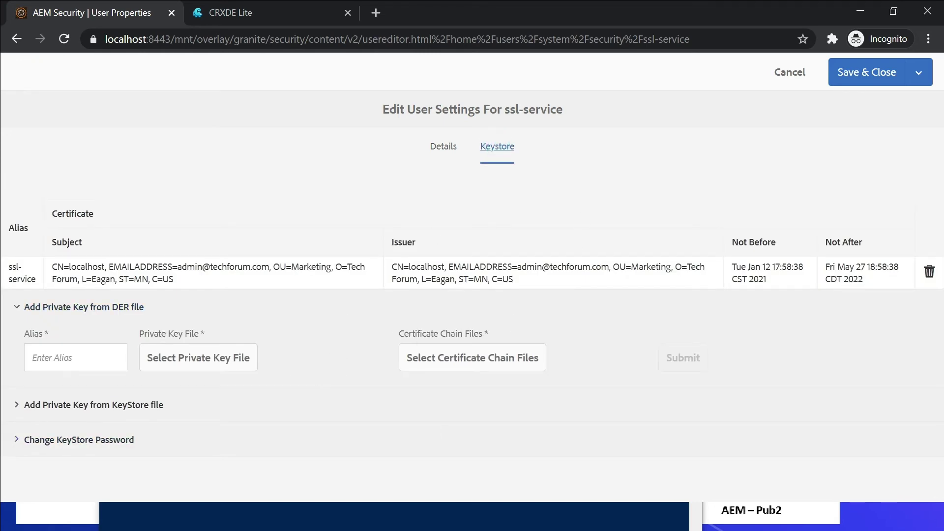
key("ctrl+Tab")
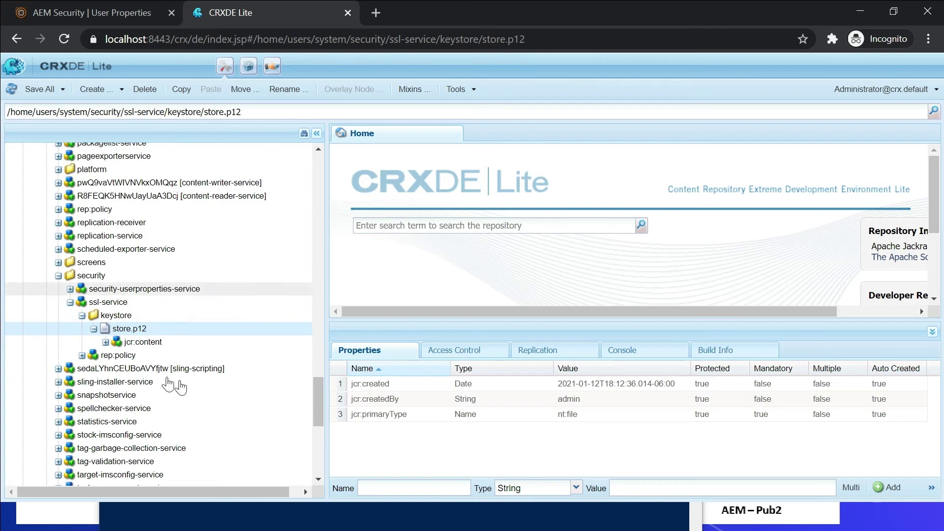
Navigate the CRXDE Lite tree to /etc/truststore and select truststore.p12.
left_click_drag(320, 399, 308, 209)
scroll(309, 212, "down", 2)
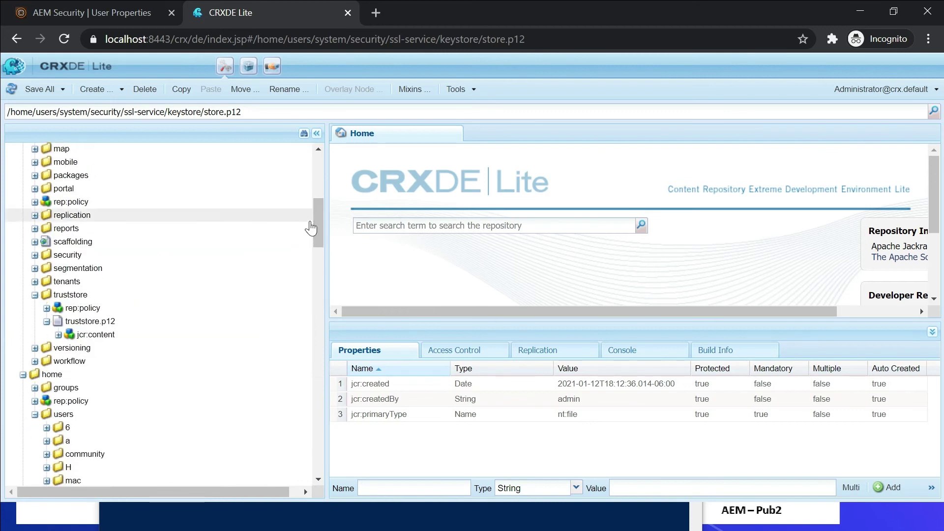
left_click(90, 320)
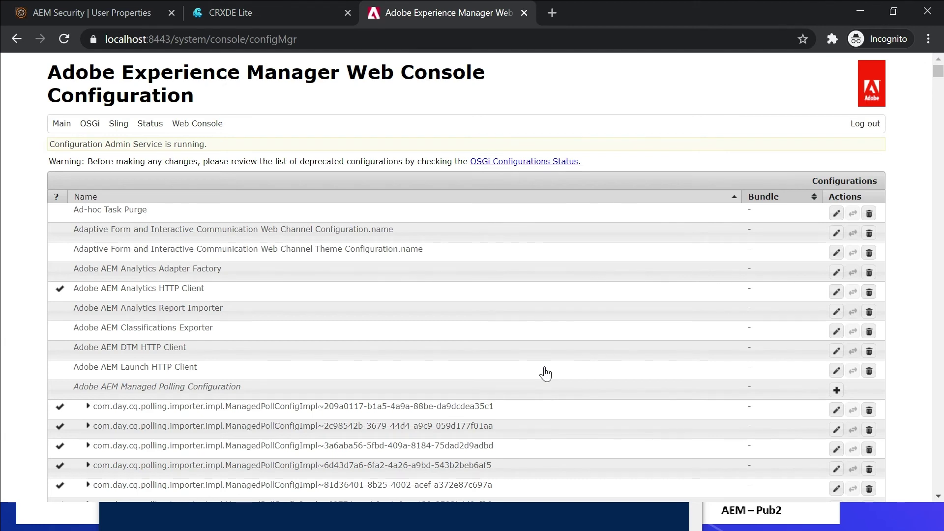
Check the Adobe Granite SSL Connector Factory config: HTTPS port 8443, keystore user ssl-service.
key("ctrl+f")
type("ssl")
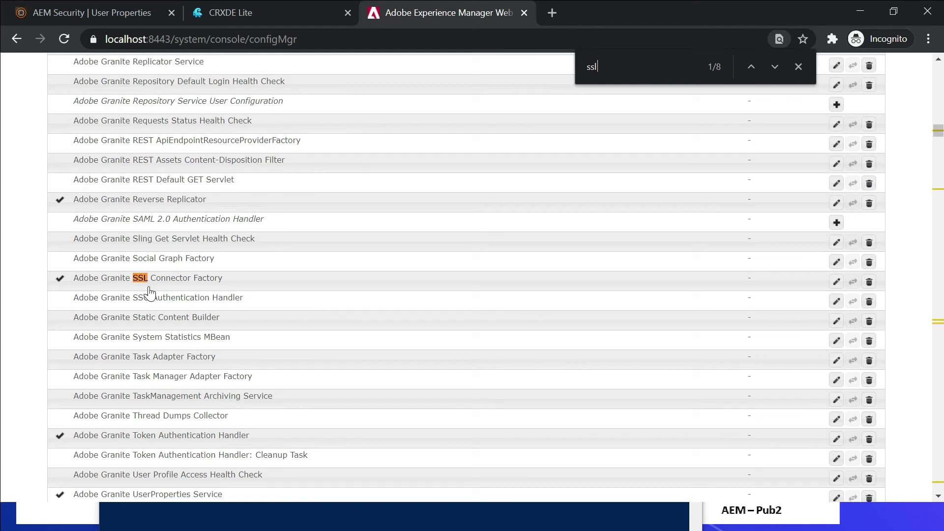
left_click(183, 279)
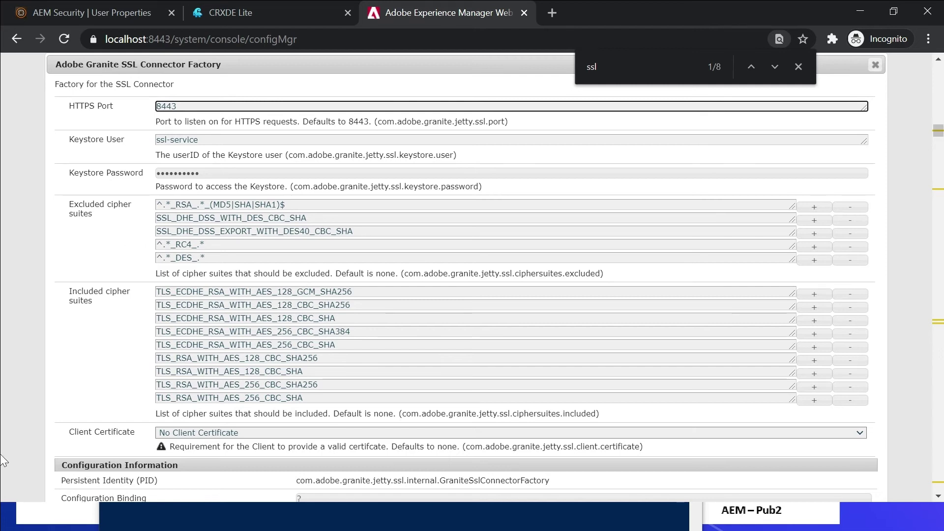
left_click(938, 496)
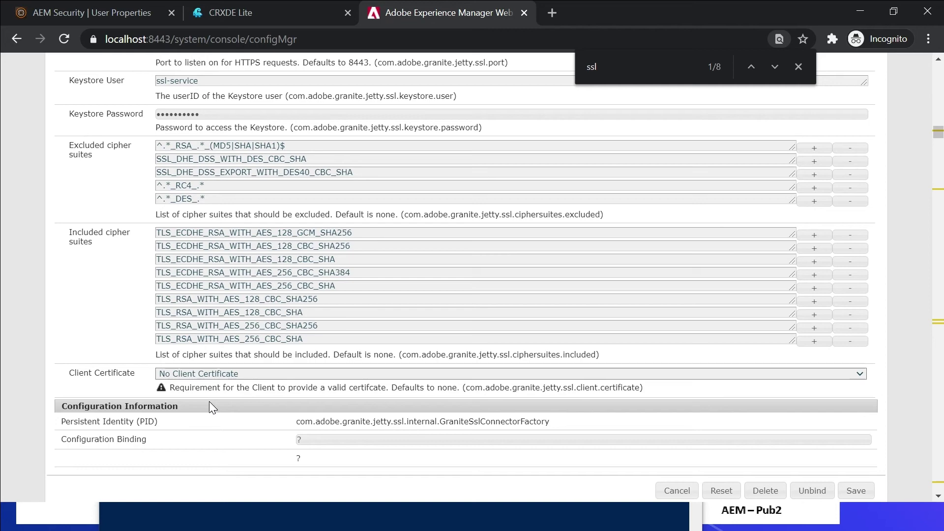
key("alt+Tab")
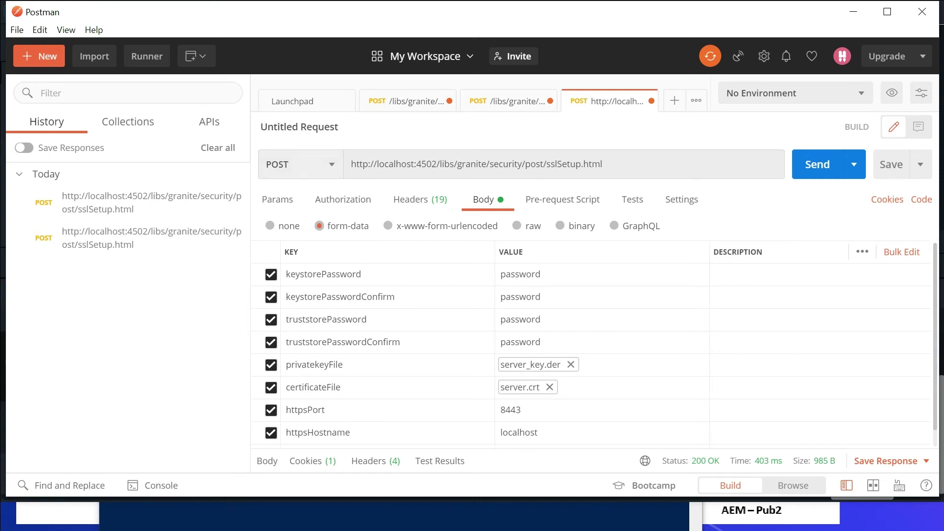
Resend the sslSetup.html POST and read the response confirming SSL configured on port 8443.
left_click(418, 199)
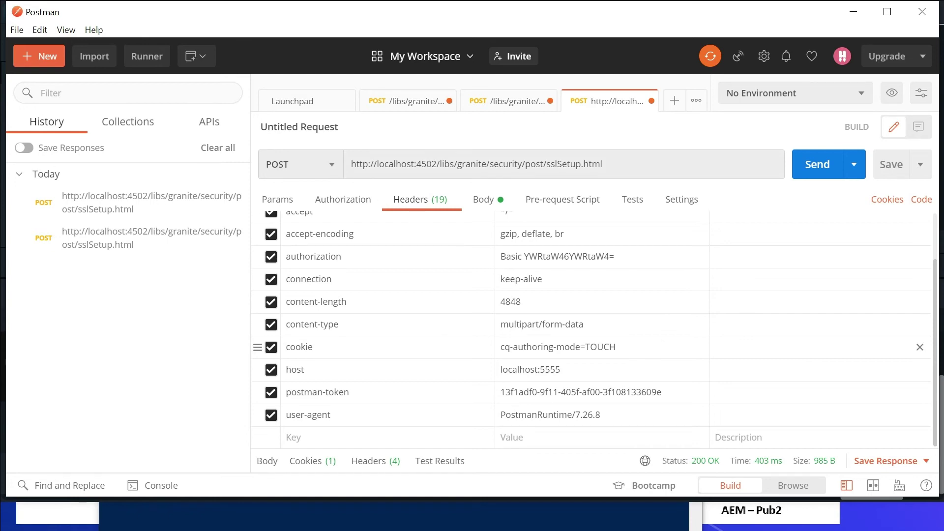
left_click(479, 199)
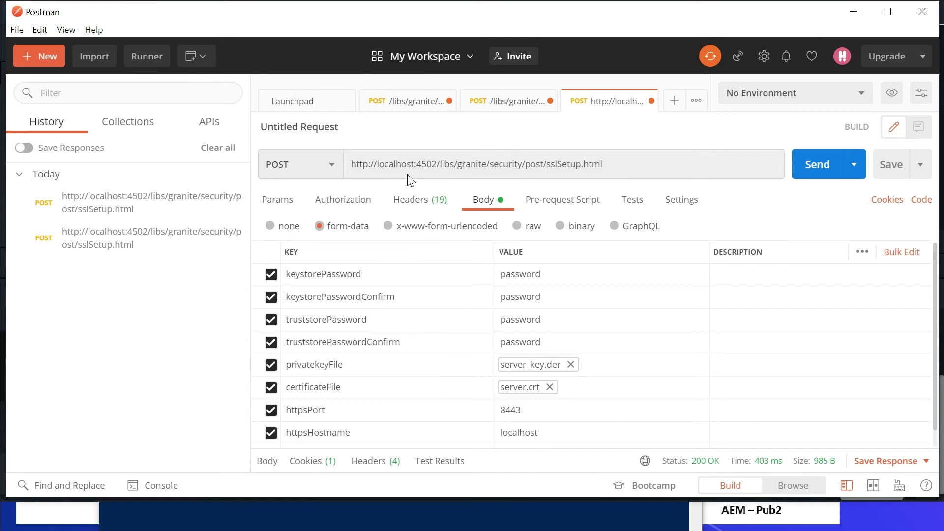
left_click(820, 168)
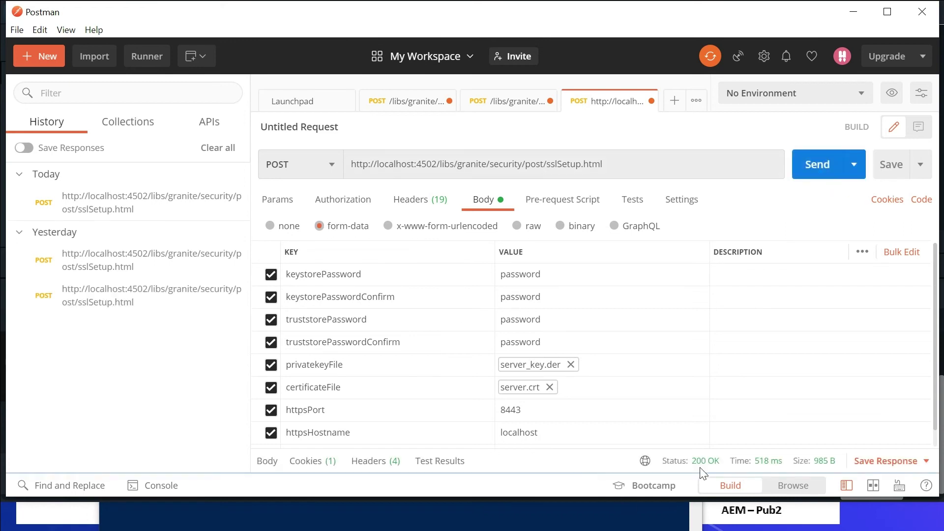
left_click_drag(609, 448, 571, 251)
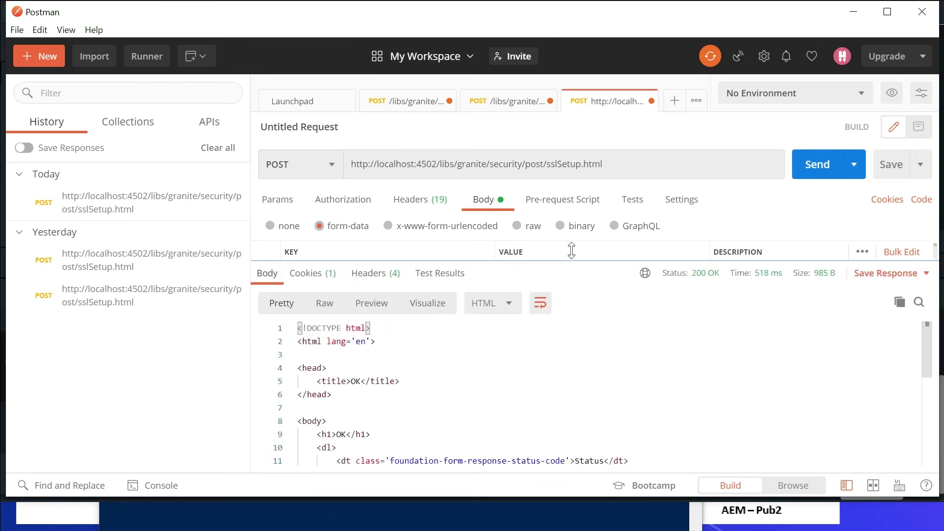
left_click_drag(925, 357, 923, 418)
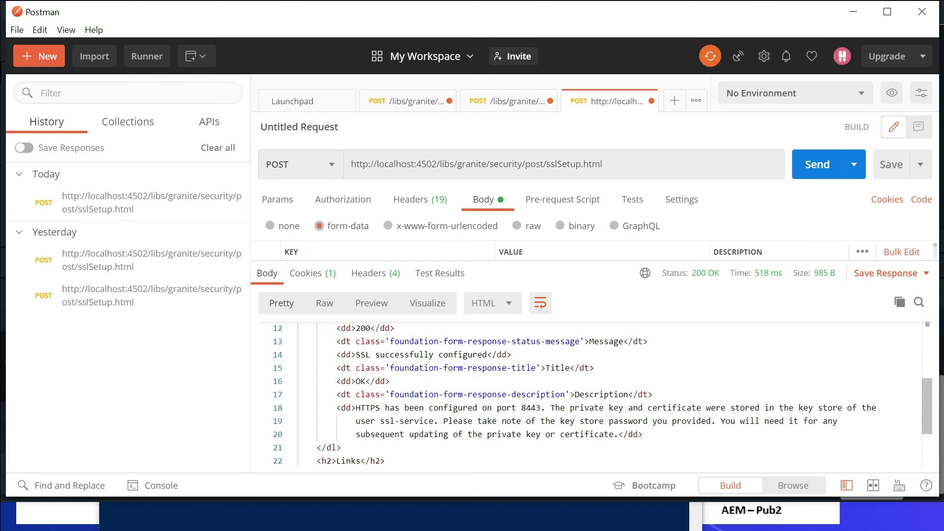
key("alt+Tab")
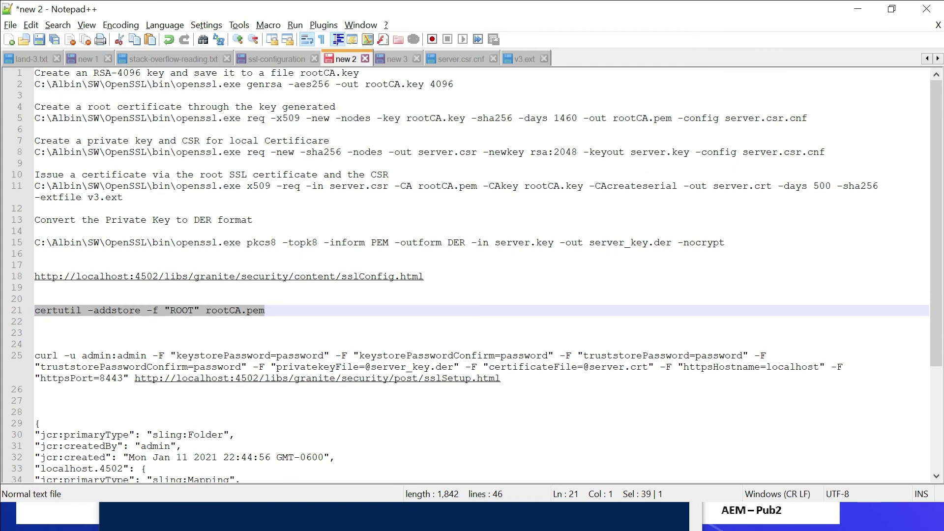
Copy the curl sslSetup command from line 25 and run it in the Command Prompt.
double_click(222, 356)
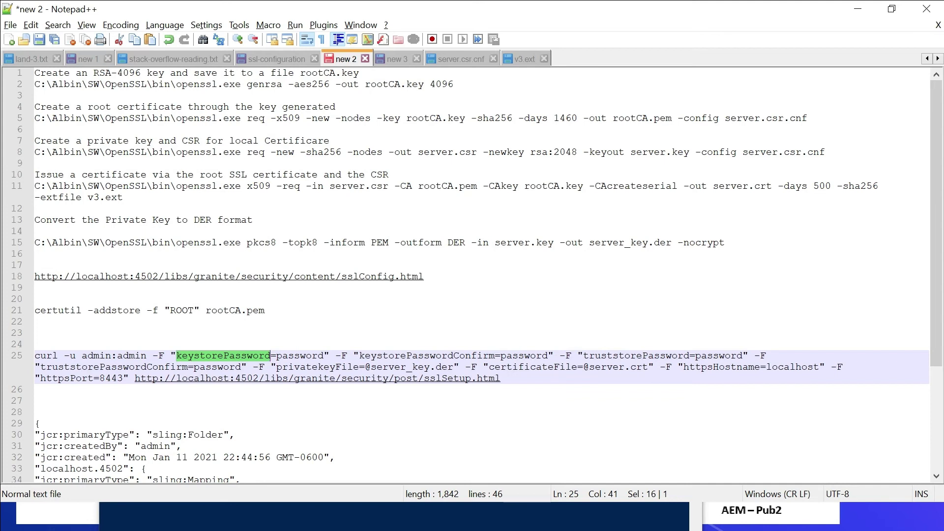
key("End")
key("shift+Home")
key("ctrl+c")
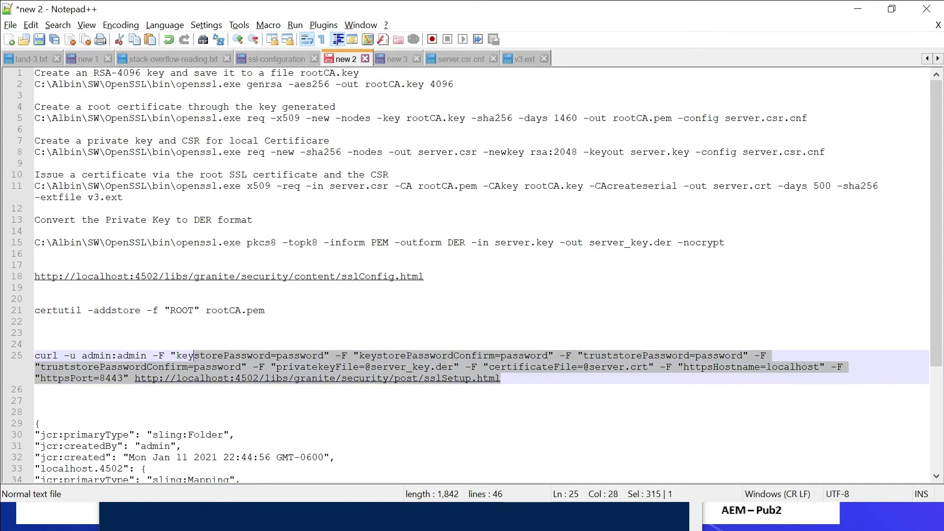
key("alt+Tab")
key("alt+Tab")
key("alt+Tab")
key("alt+Tab")
key("alt+Tab")
key("alt+Tab")
key("alt+Tab")
key("ctrl+v")
key("Return")
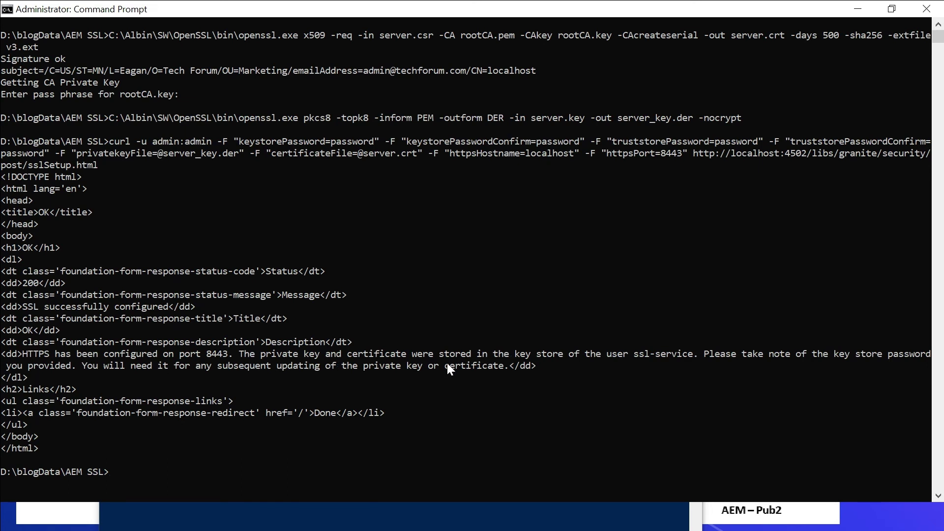
Upload the ssl_setup_all.zip package through Package Manager in CRXDE Lite.
left_click(334, 506)
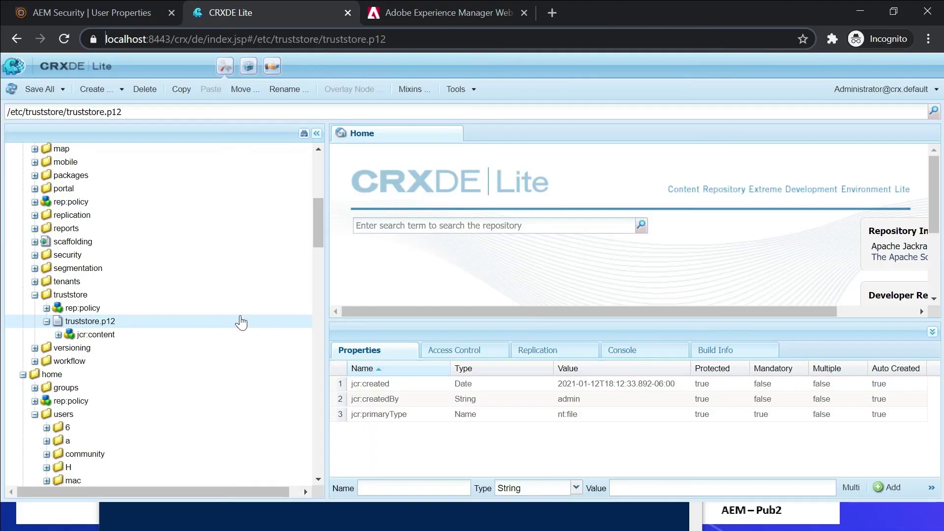
left_click(250, 67)
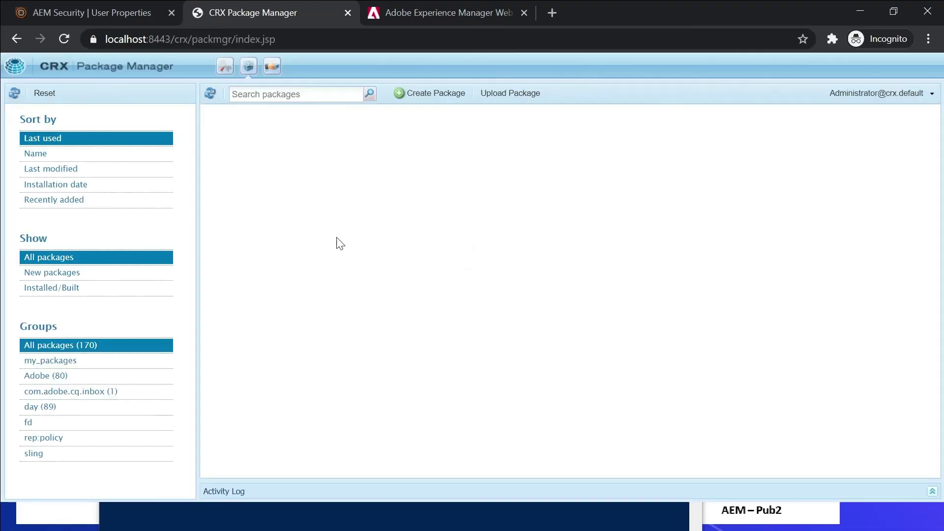
left_click(511, 96)
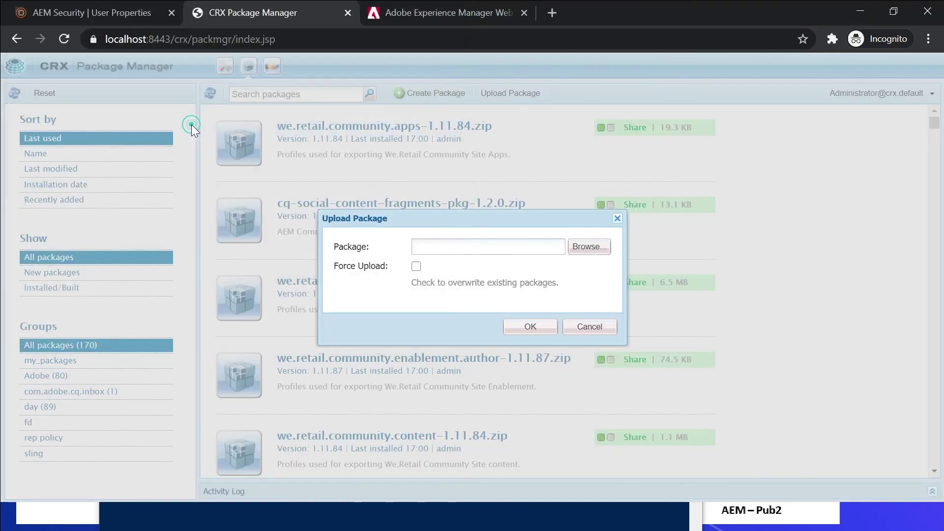
left_click(529, 326)
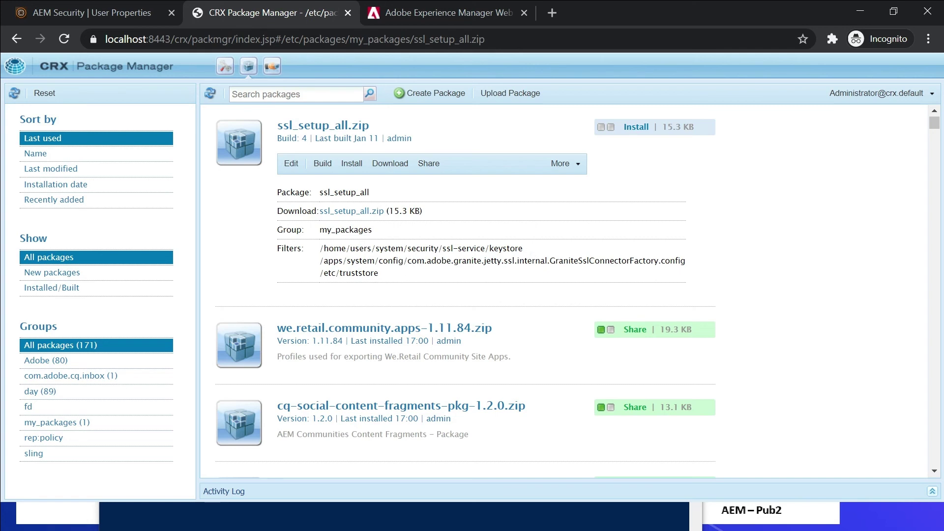
Review the uploaded package's filter paths, then move to the bundles console tab.
left_click_drag(319, 254, 501, 261)
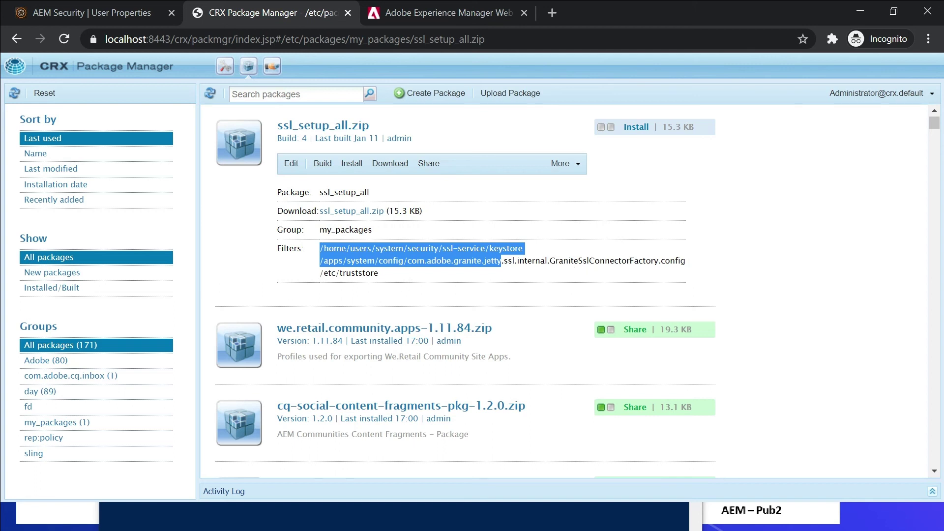
left_click(391, 276)
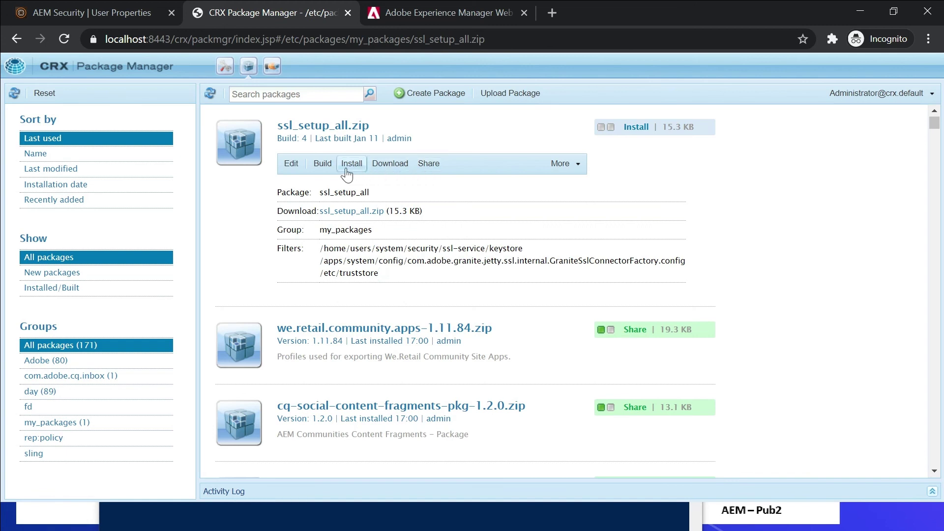
key("ctrl+Tab")
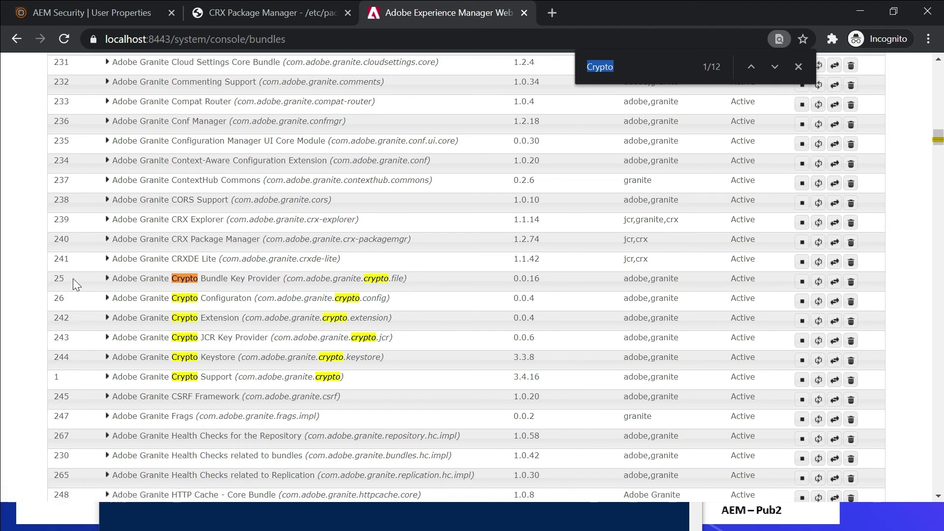
Switch to File Explorer at felix\bundle25\data, holding the hmac and master files.
key("alt+Tab")
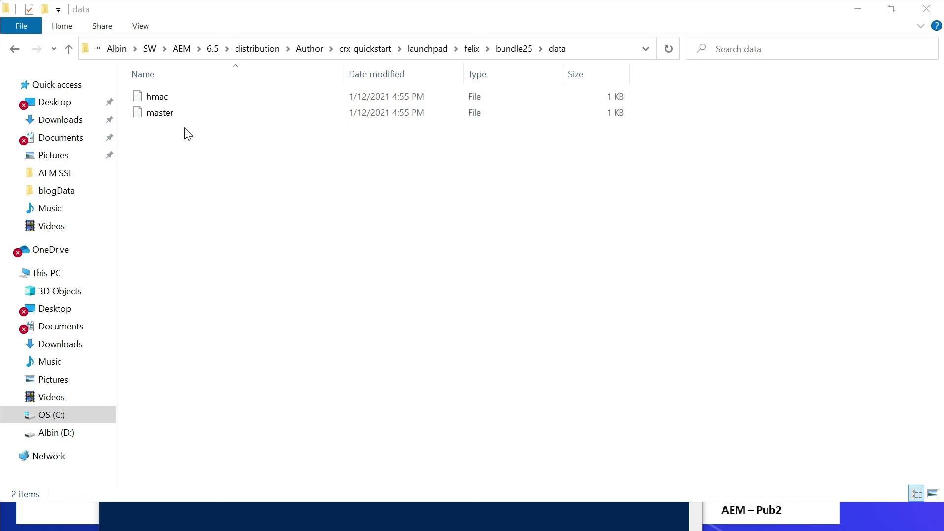
left_click(353, 500)
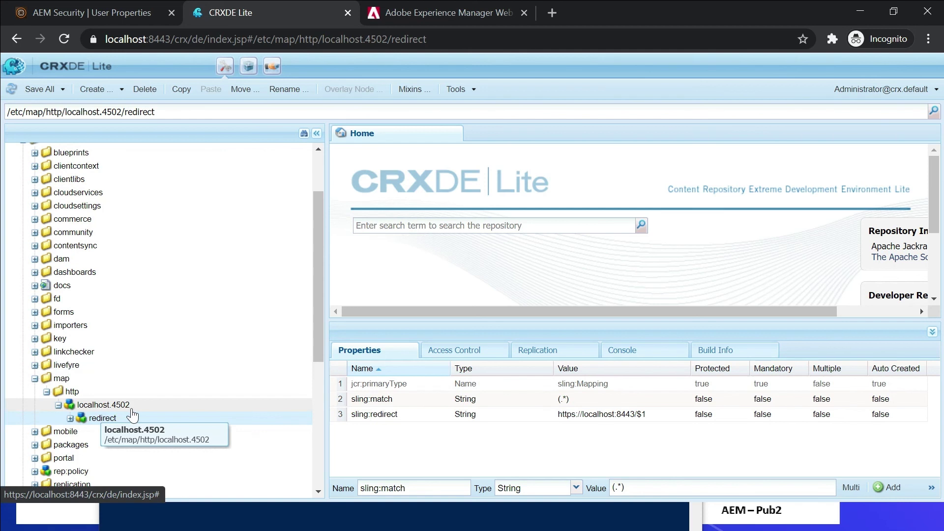
left_click(146, 404)
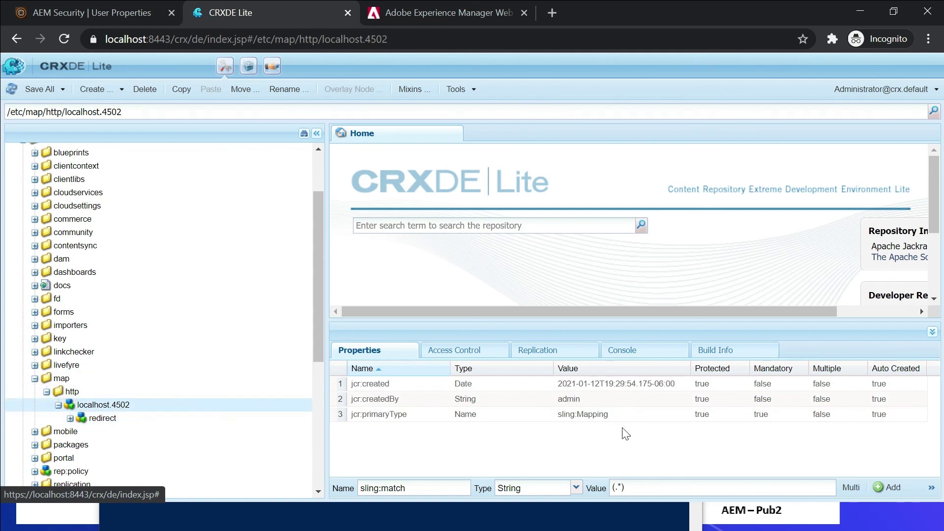
left_click(104, 418)
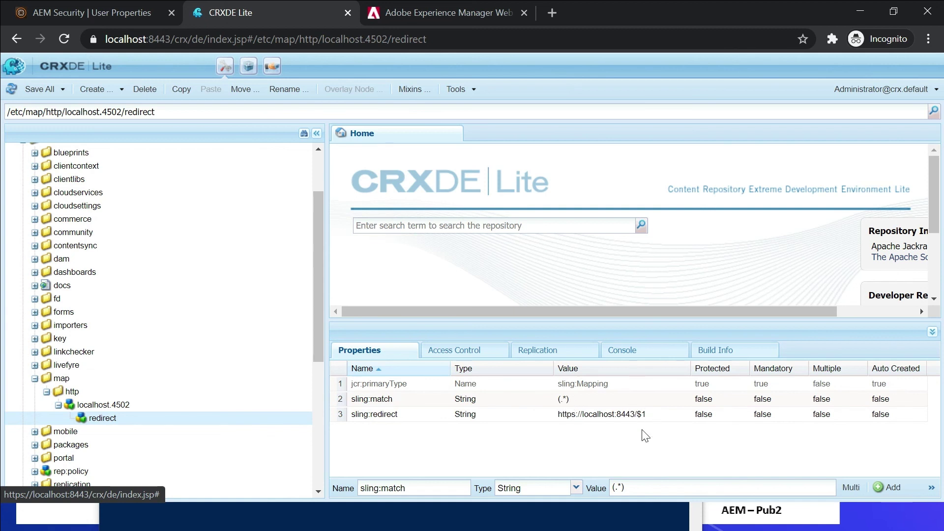
left_click(552, 9)
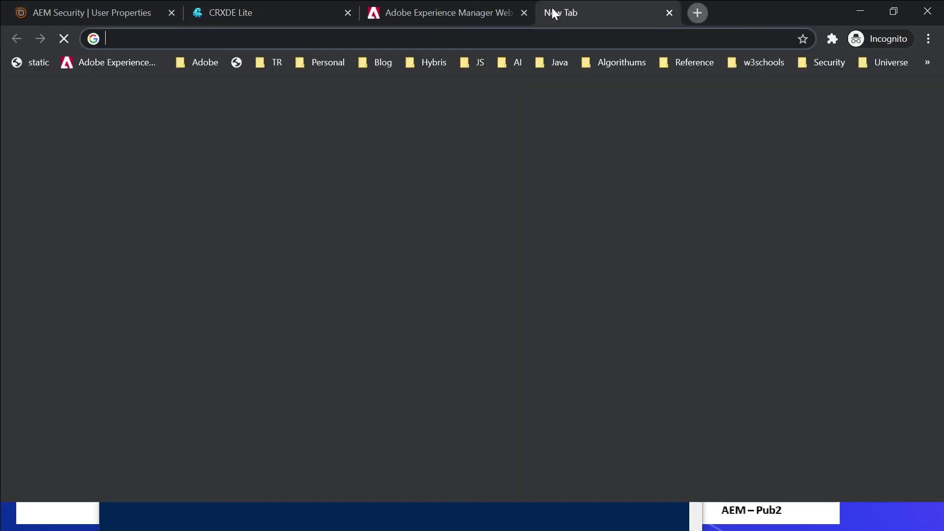
type("http://l")
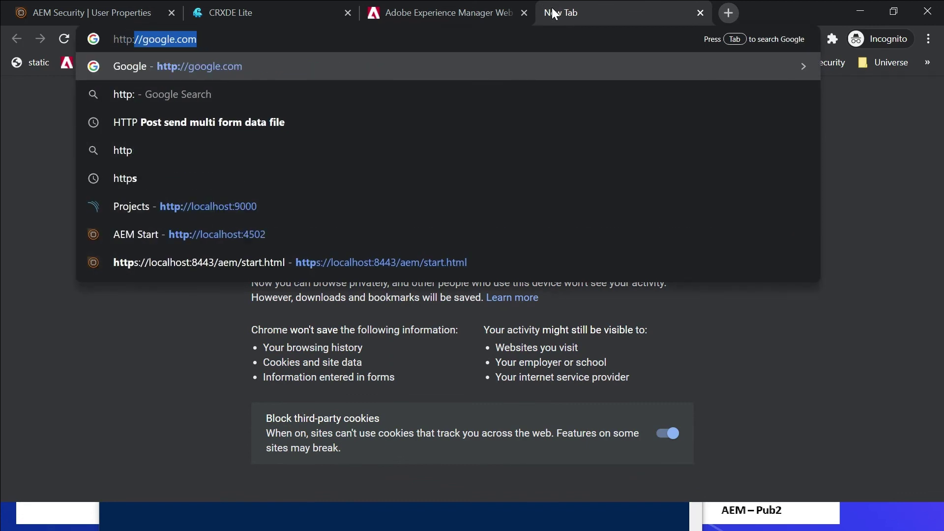
type("ocalhost")
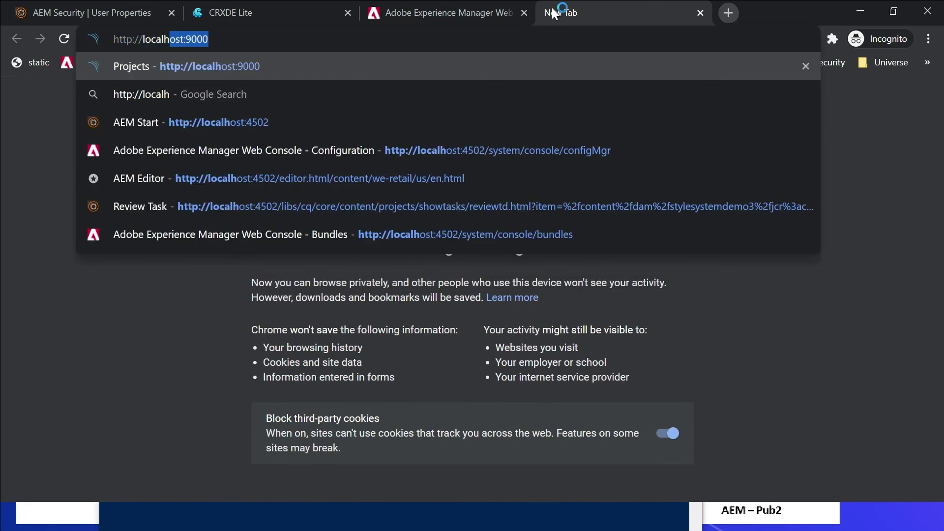
type(":4502")
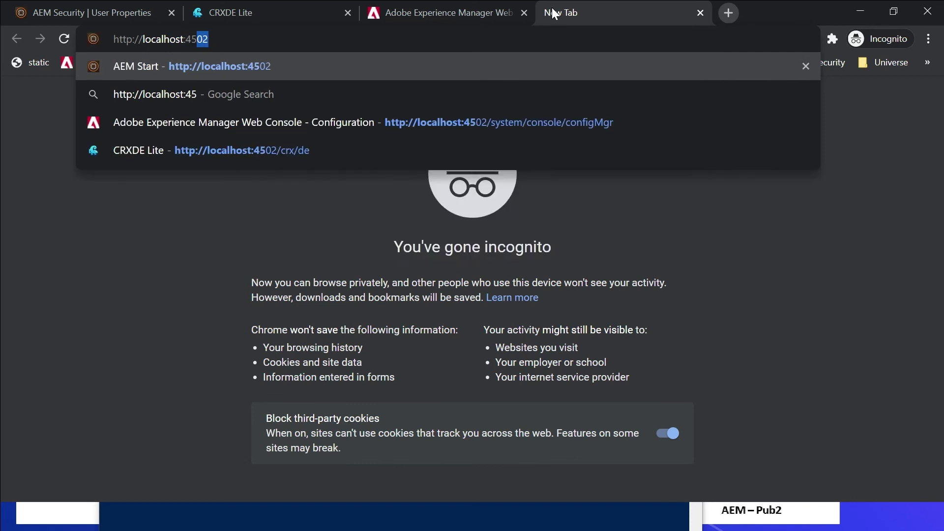
key("Return")
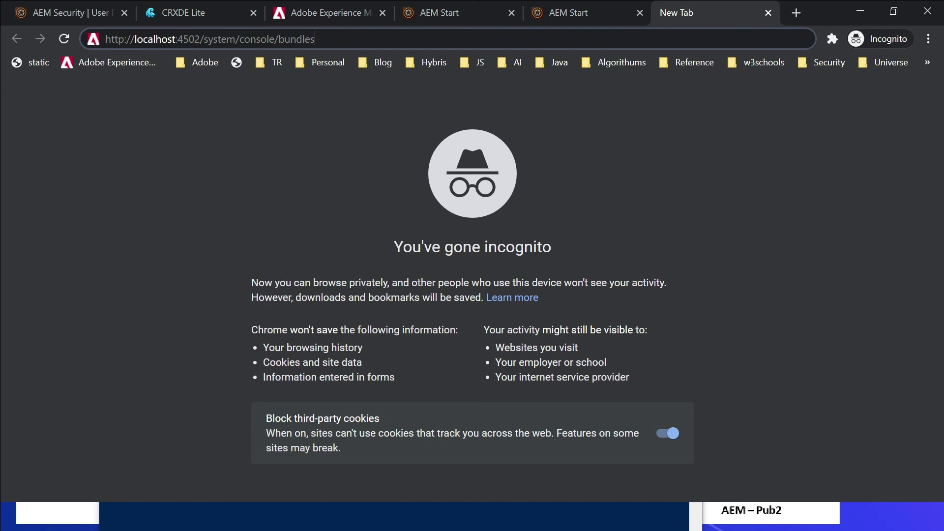
key("Return")
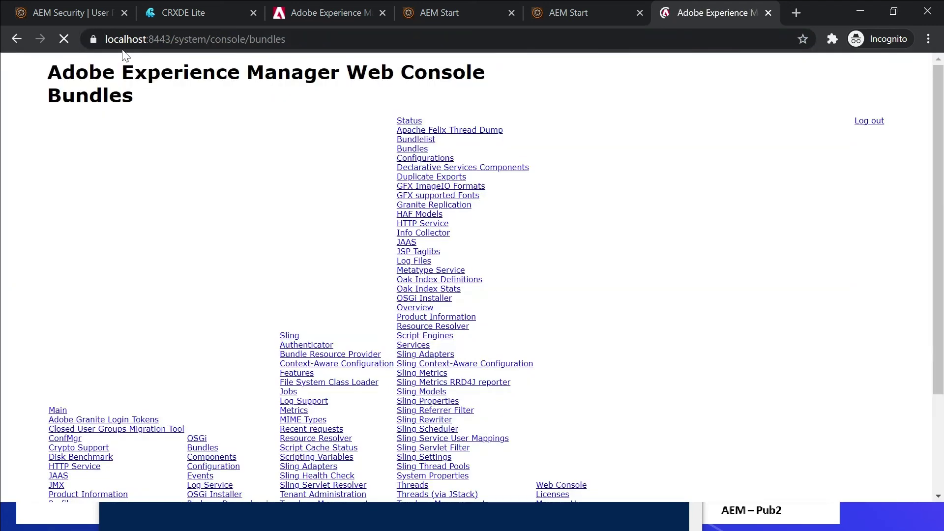